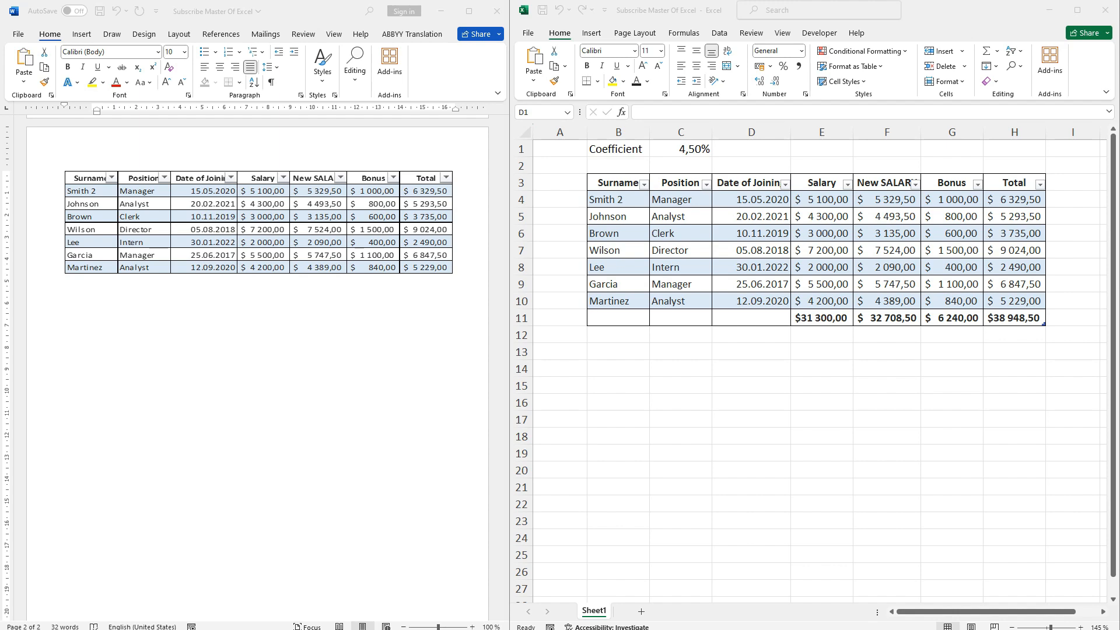
Step: Delete the existing salary table from the Word document
key("ctrl+a")
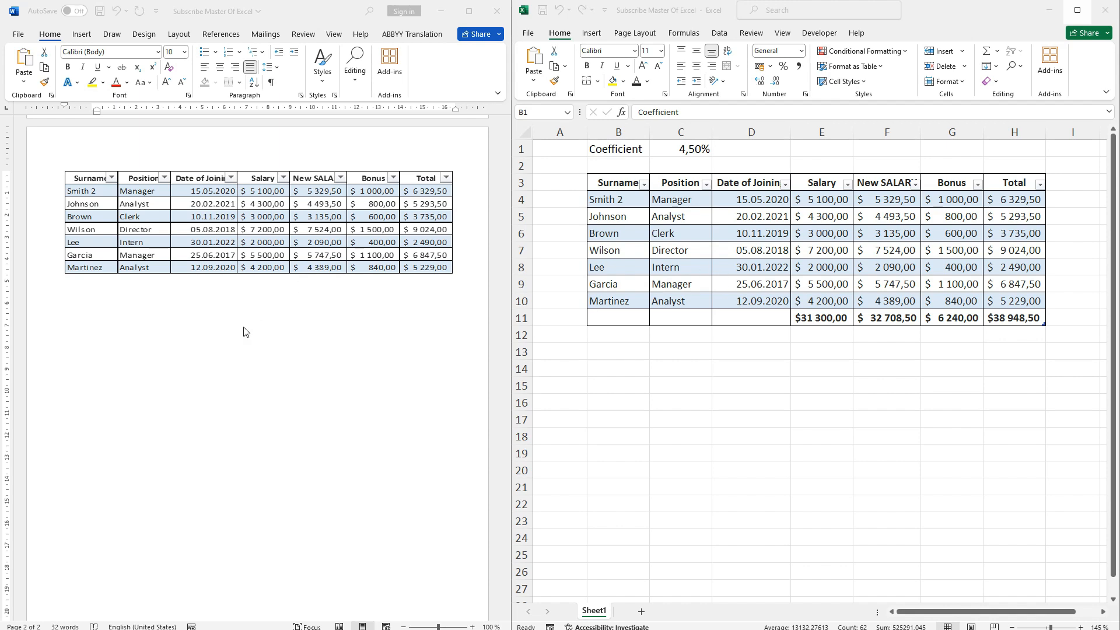
left_click(262, 225)
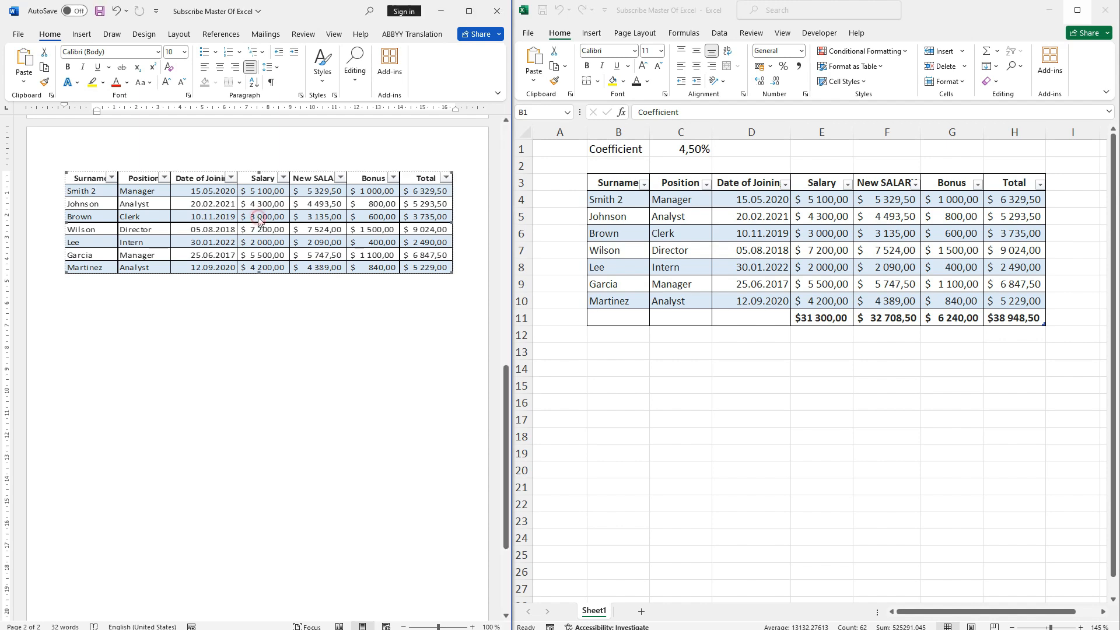
key("Delete")
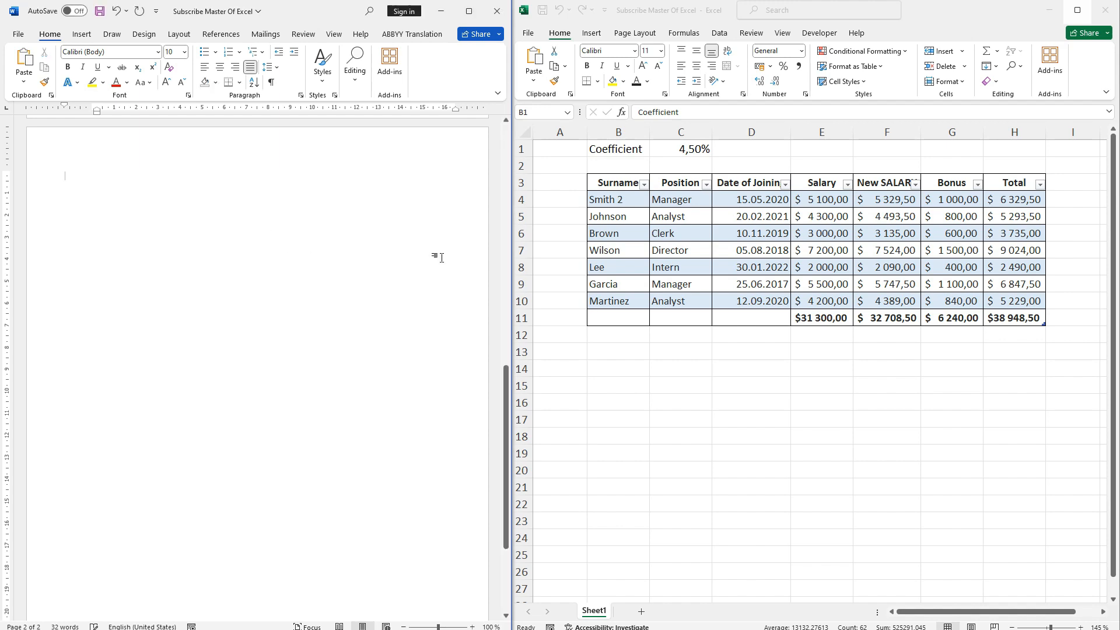
Step: Copy the whole salary table in the Excel sheet, cells B3 to H11, including the totals row
left_click(618, 183)
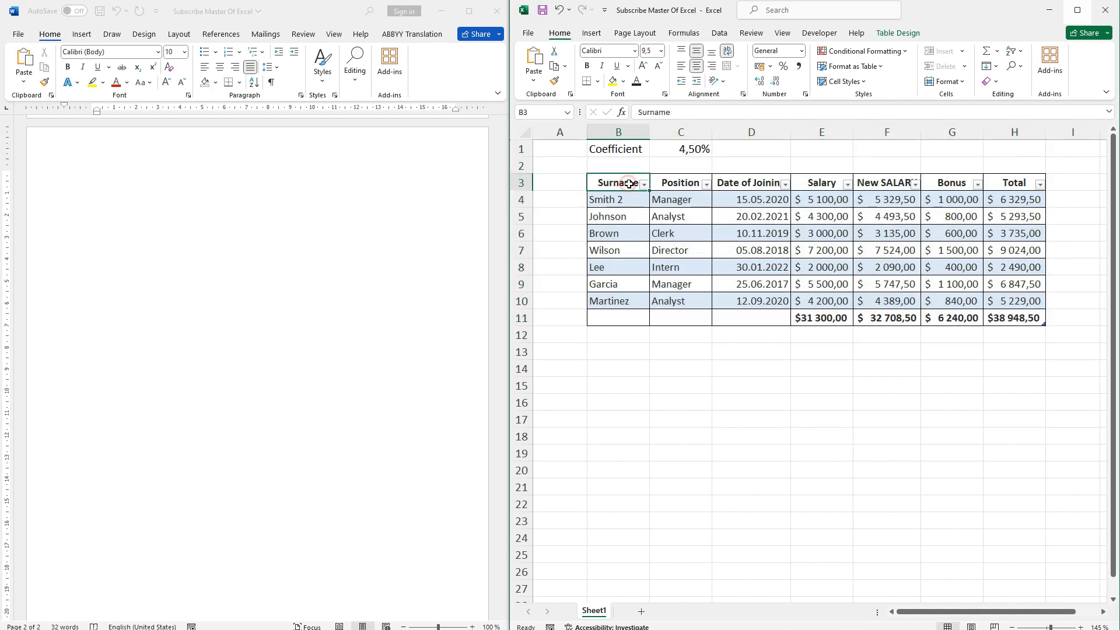
left_click(619, 181)
left_click_drag(619, 181, 1018, 316)
key("ctrl+c")
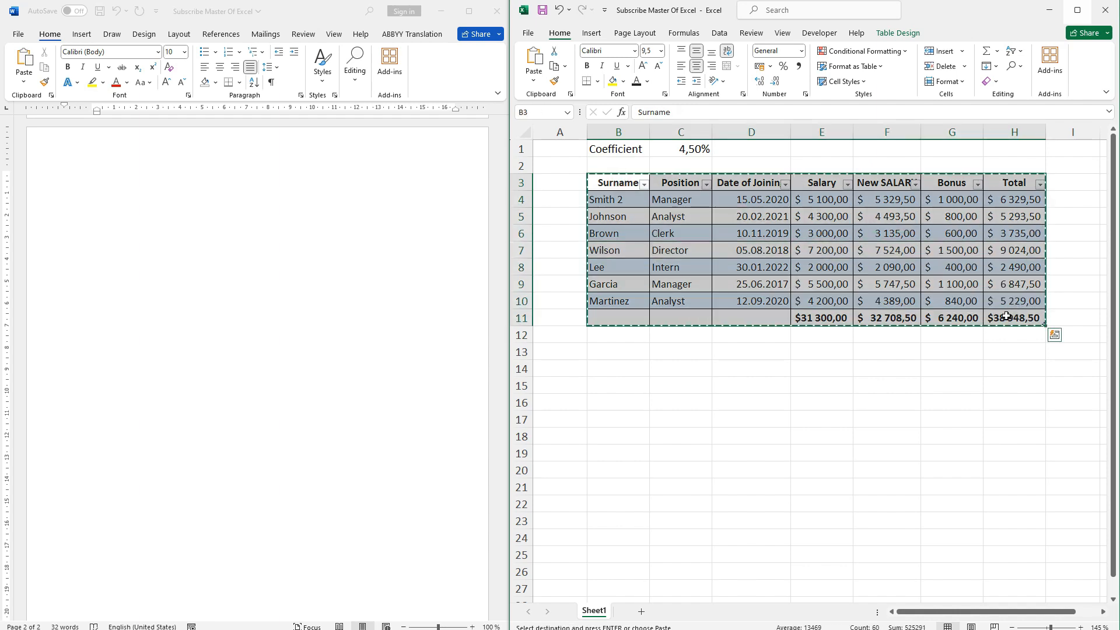
Step: Paste the copied table into the empty Word page with Paste Special, as a linked Microsoft Excel Worksheet Object
left_click(73, 185)
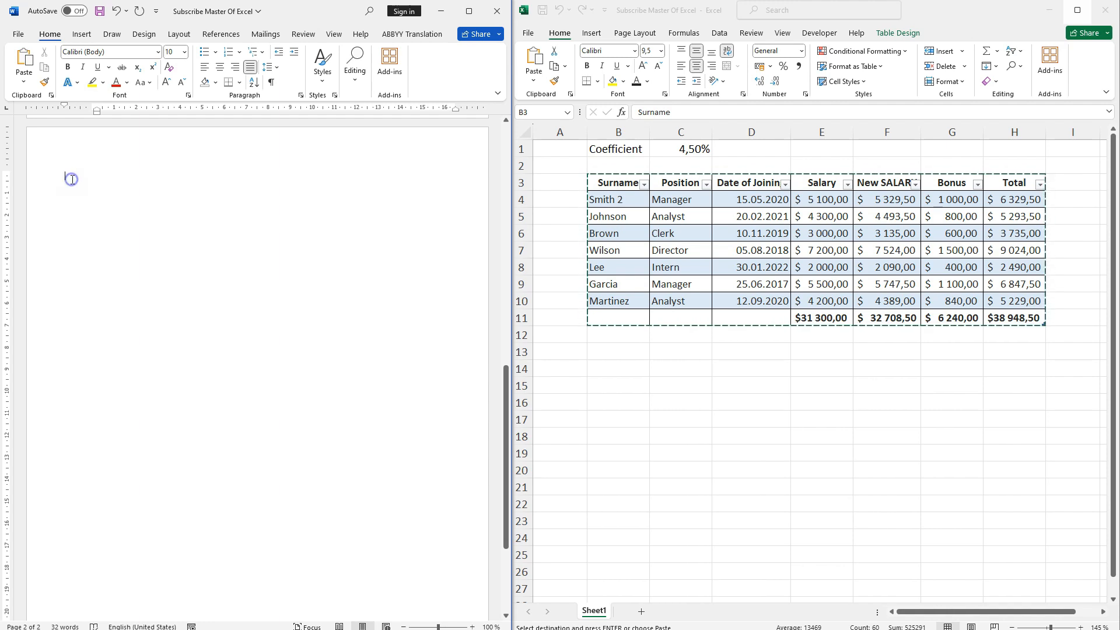
right_click(72, 182)
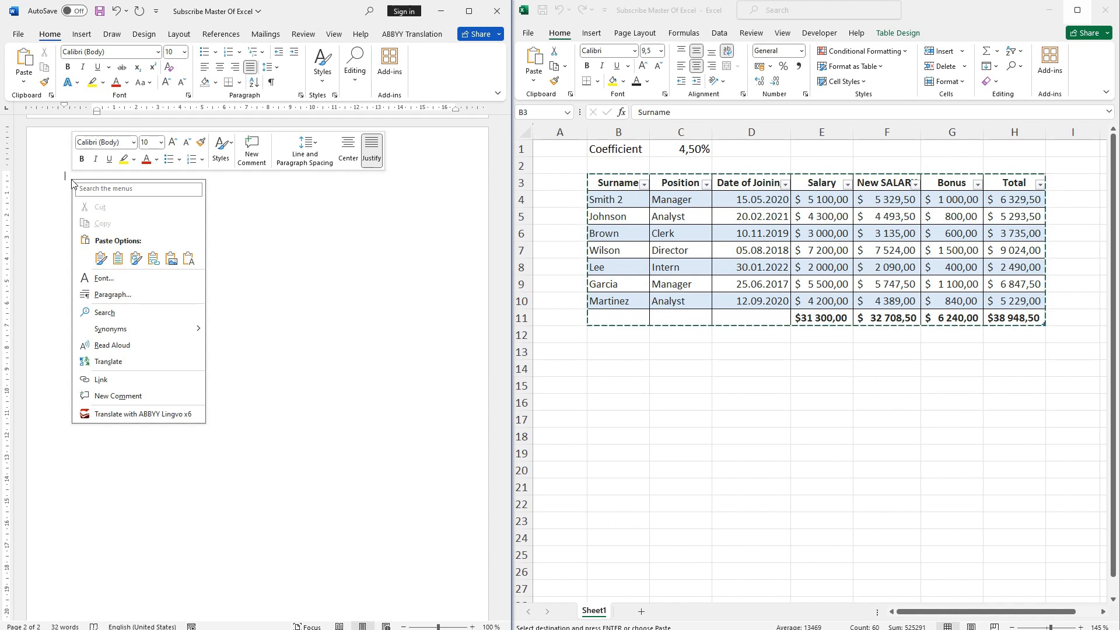
left_click(23, 81)
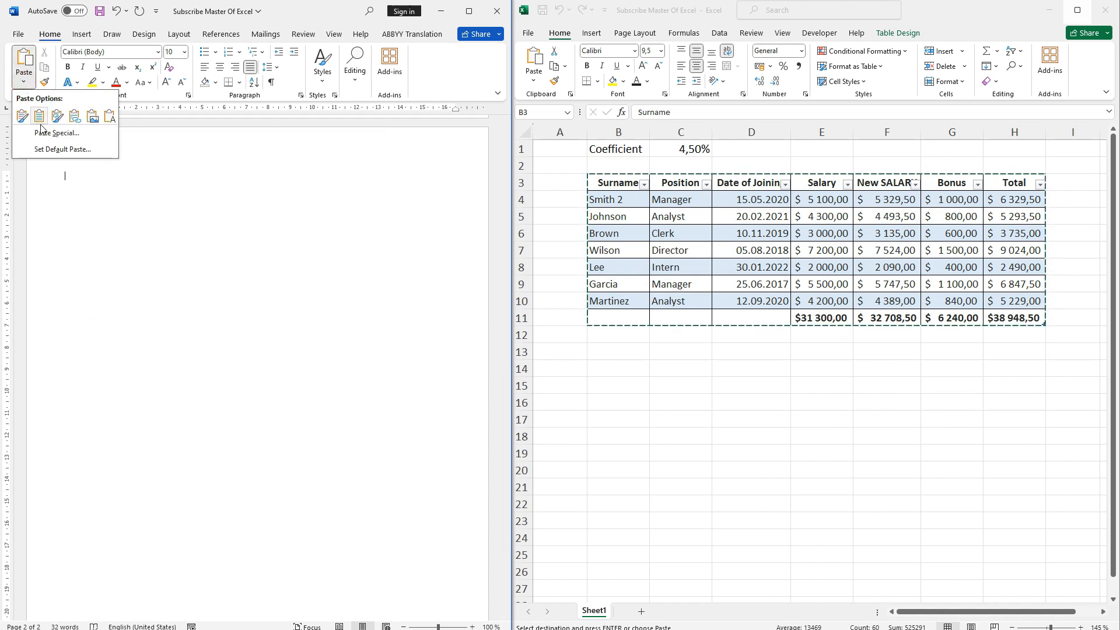
left_click(70, 135)
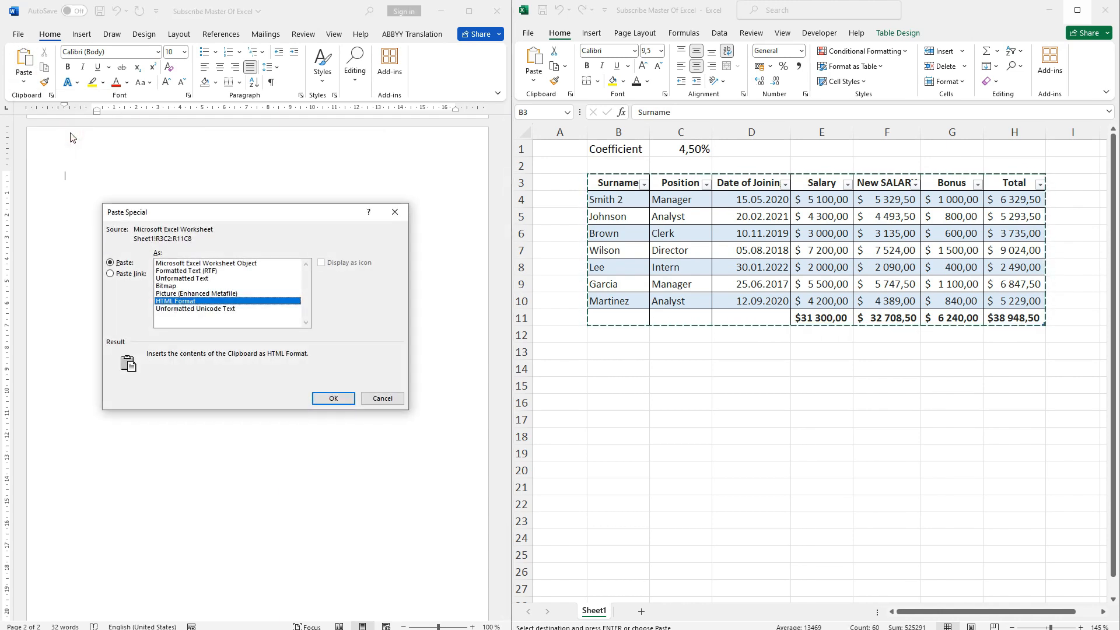
left_click(111, 274)
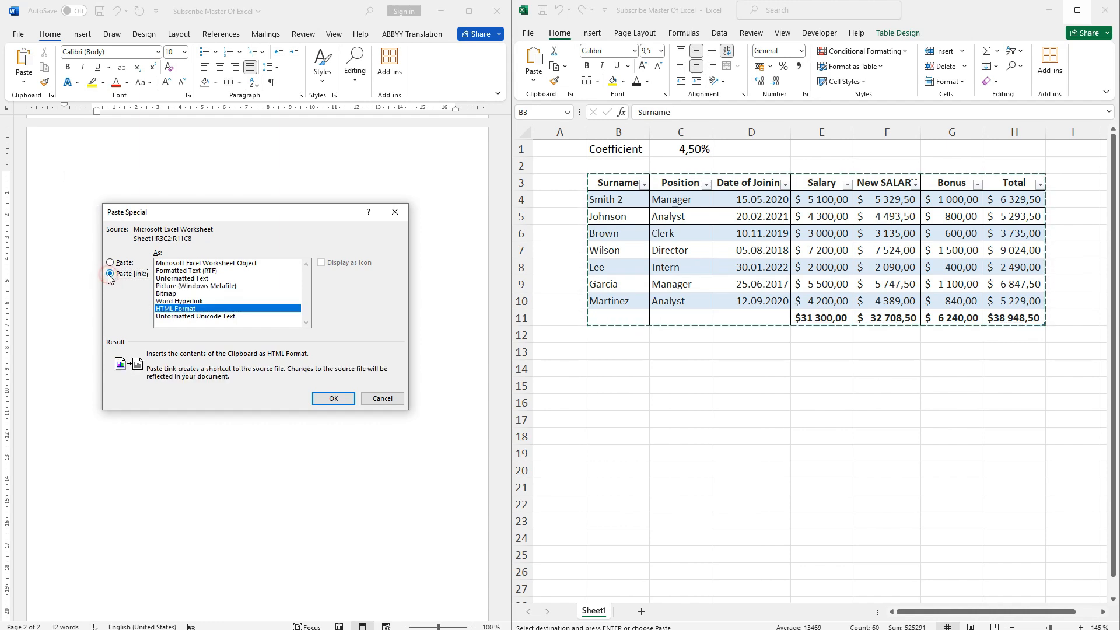
left_click(159, 264)
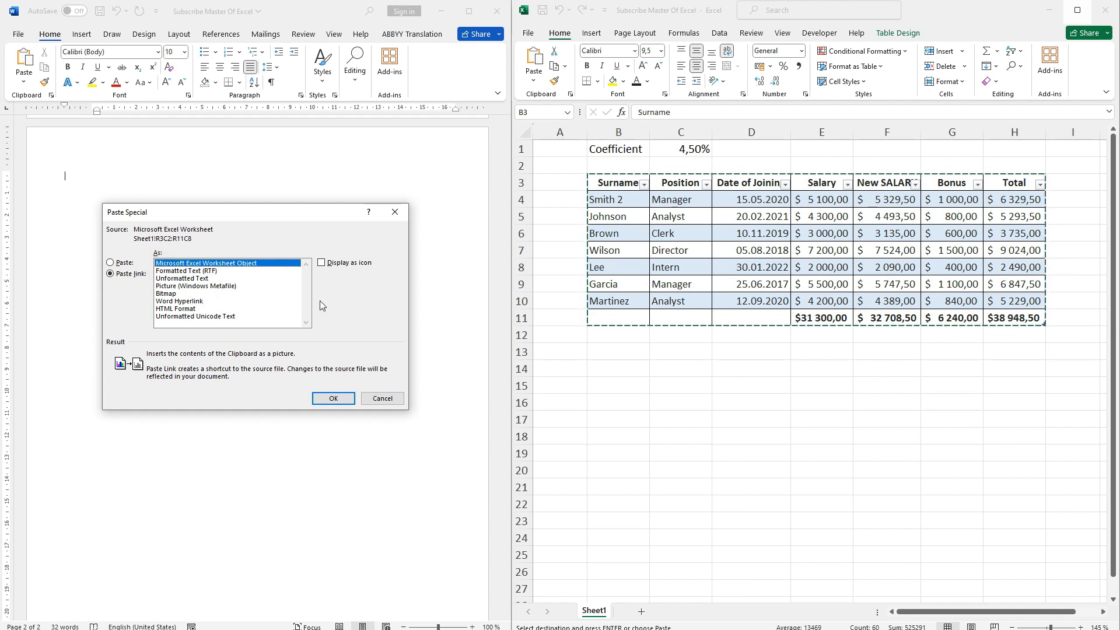
left_click(334, 398)
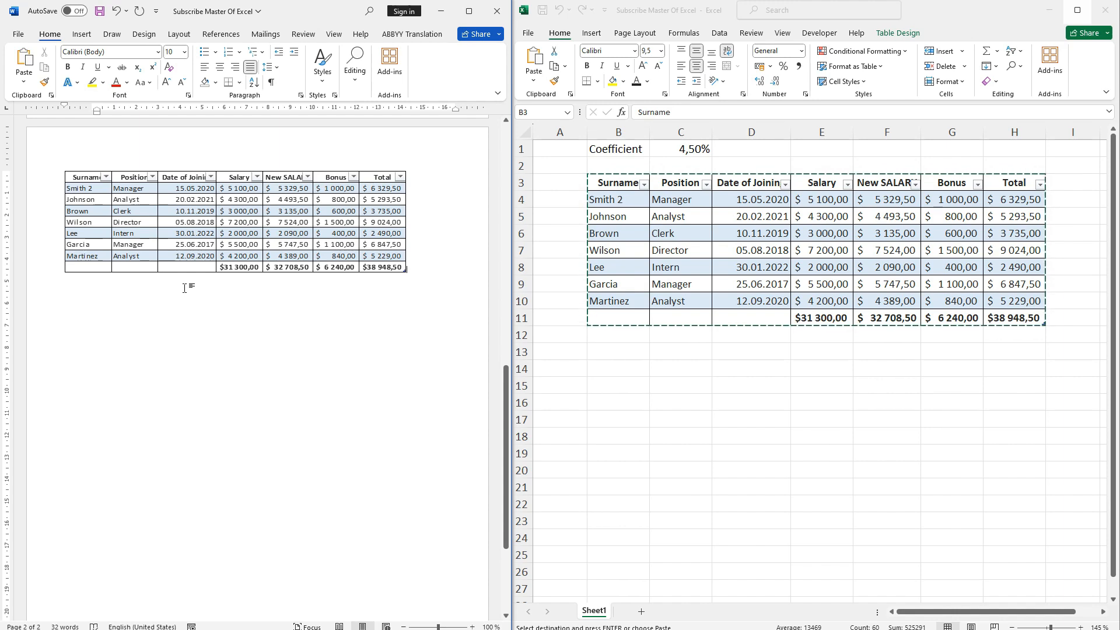
Step: Replace the surname in cell B4 of the Excel table with a different surname
left_click(638, 202)
left_click(638, 200)
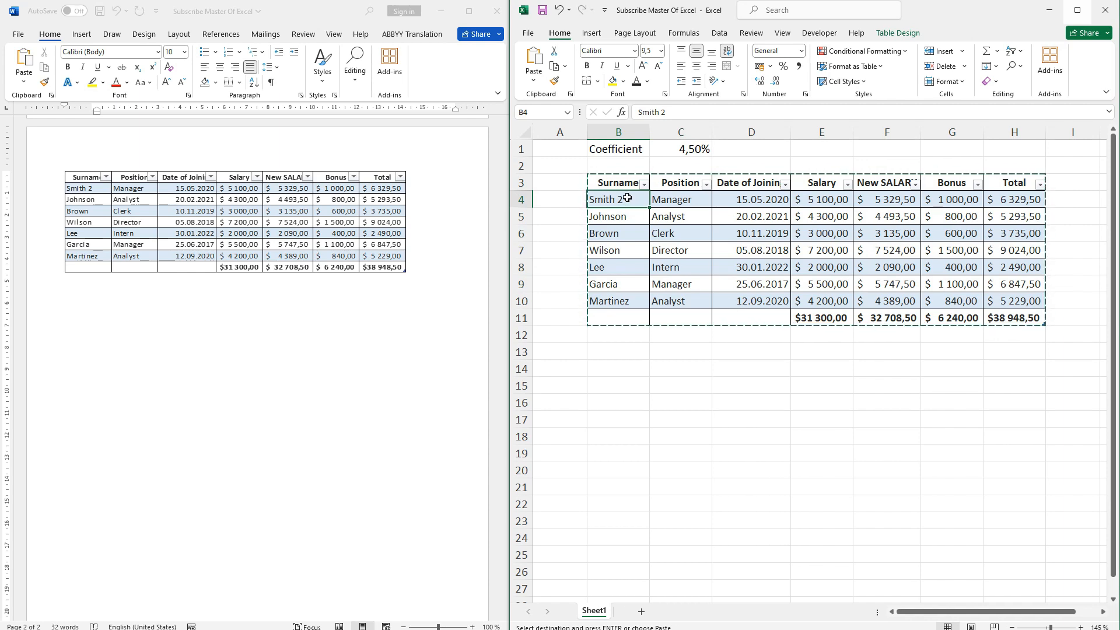
type("Цш")
key("BackSpace")
key("BackSpace")
key("BackSpace")
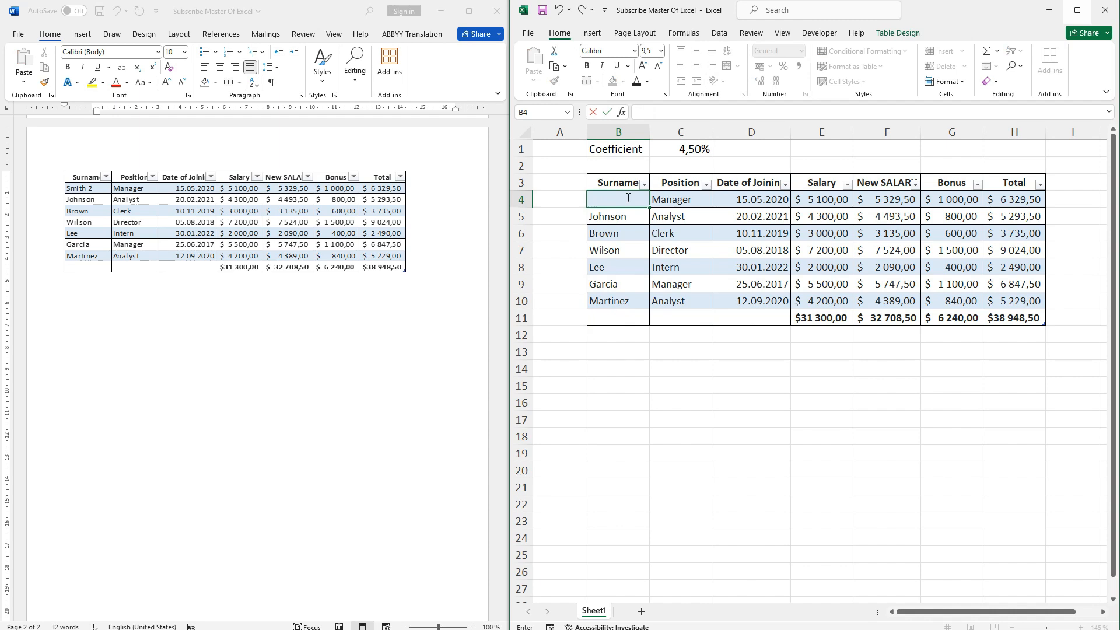
type("Wilson")
key("Return")
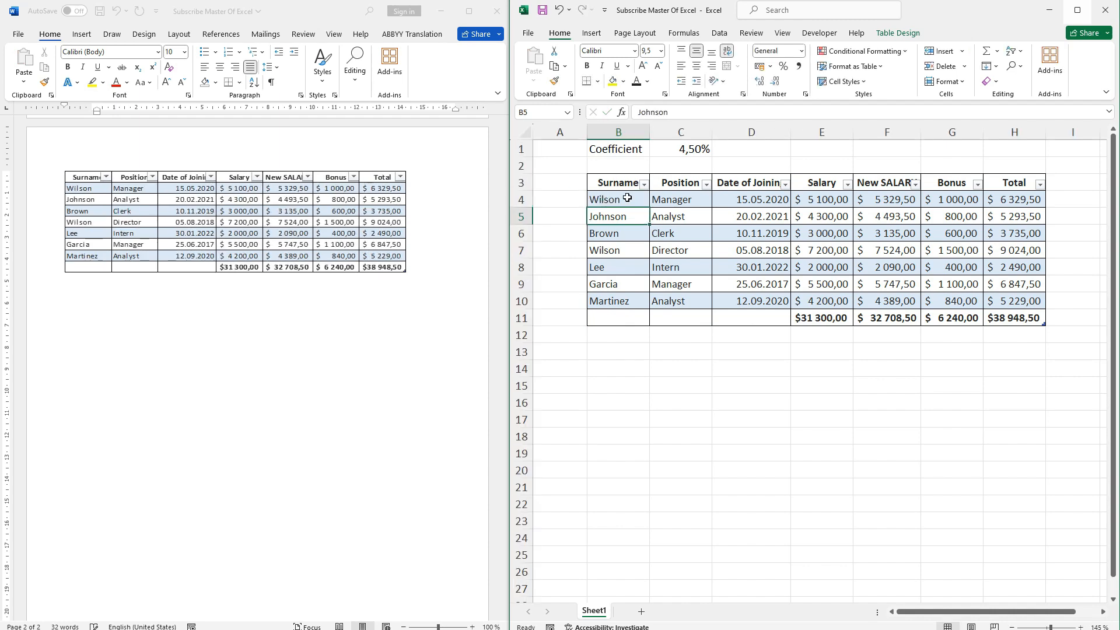
Step: Set the salary in cell E4, in the table's first data row, to 6000
left_click(627, 199)
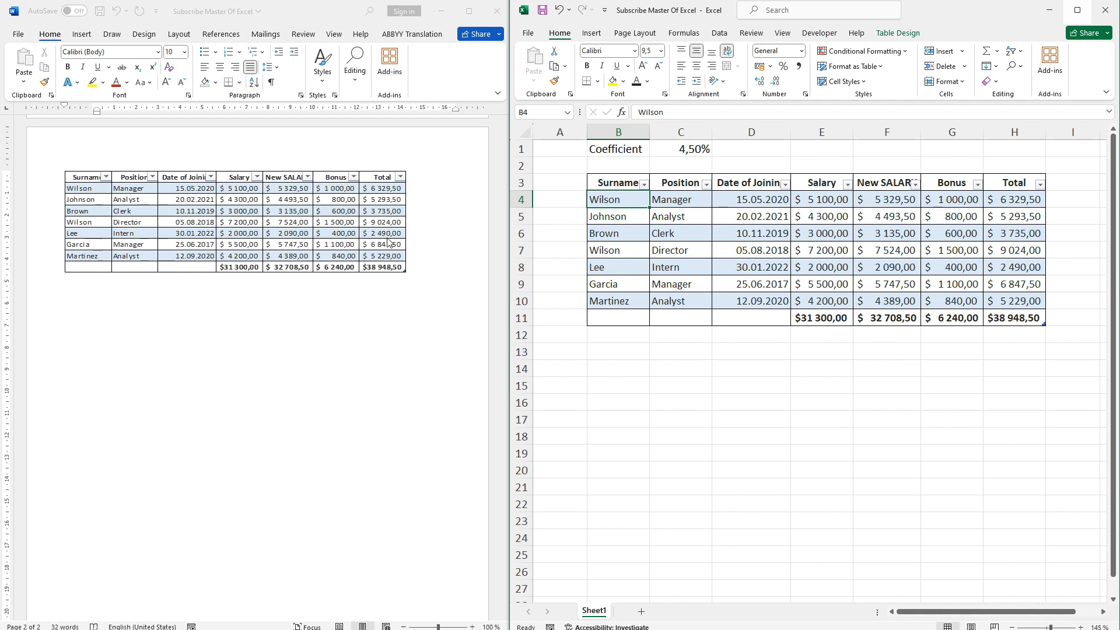
left_click(820, 201)
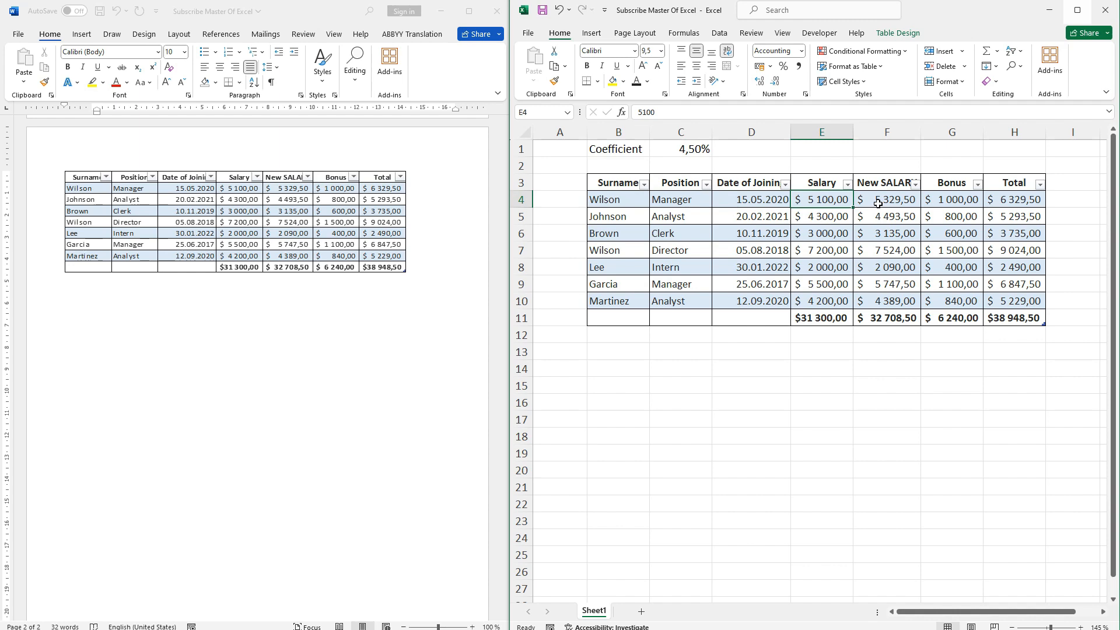
type("6000")
key("Return")
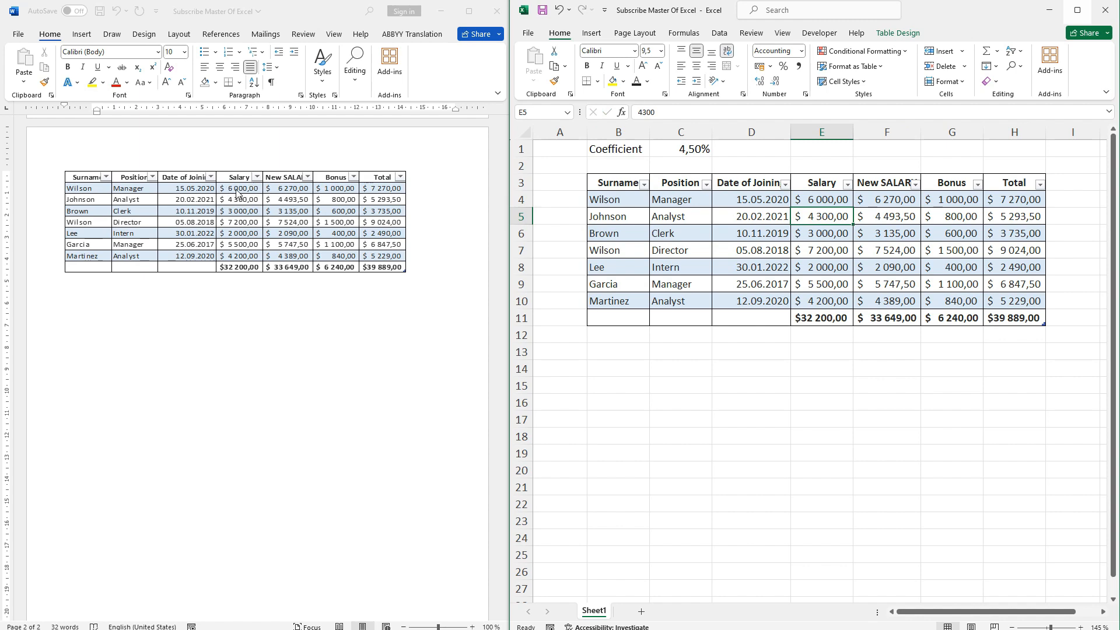
Step: Format the Excel table with the orange Medium style that has light orange row bands and solid orange header and total rows
left_click(604, 181)
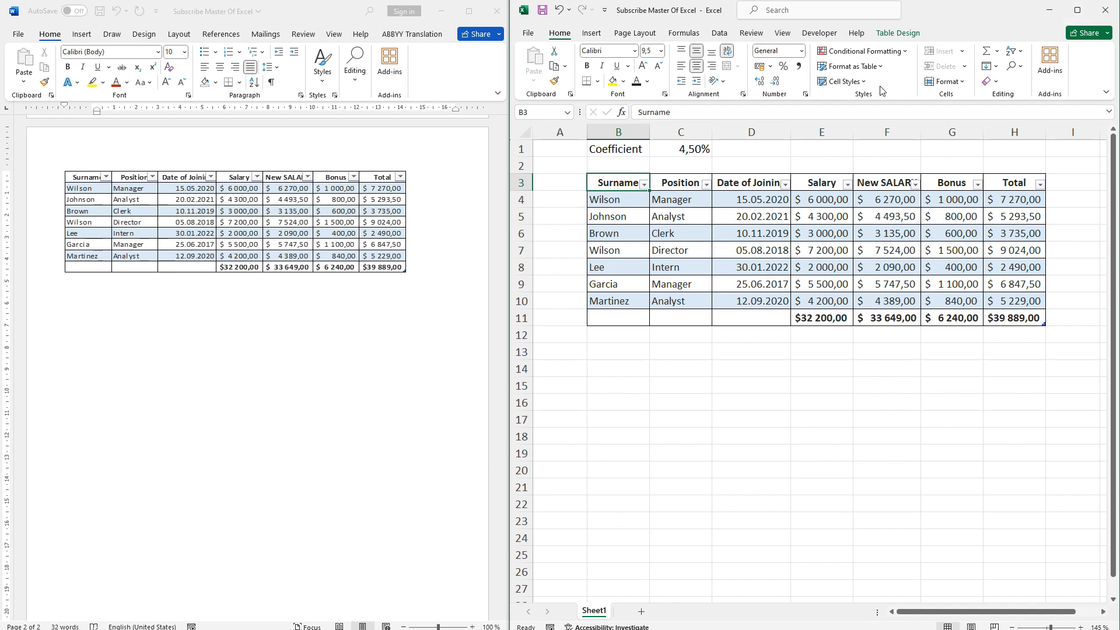
left_click(878, 69)
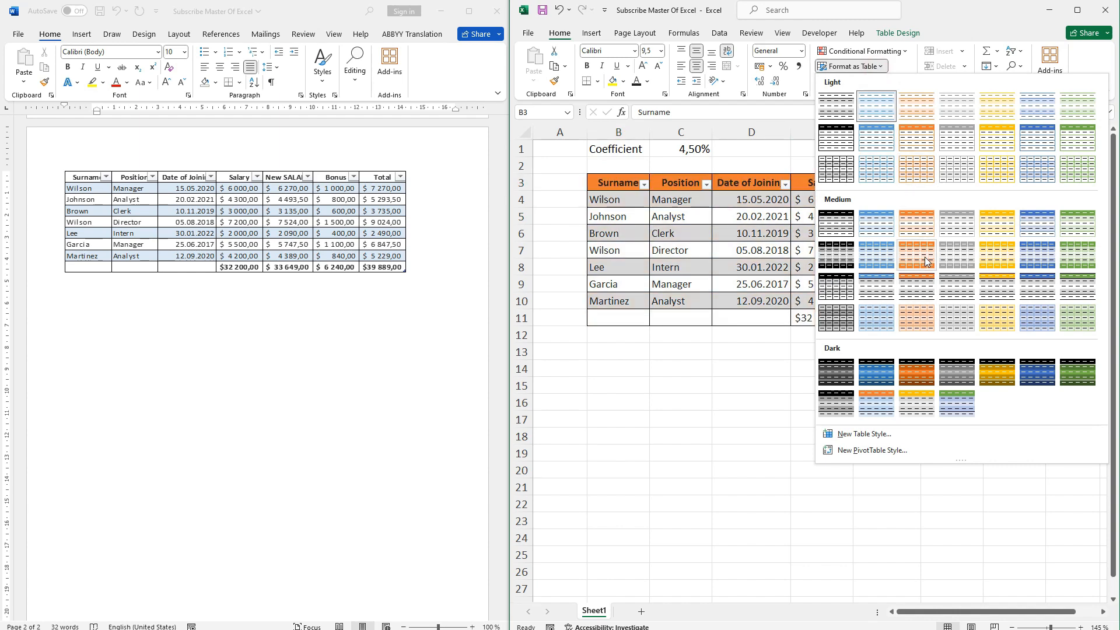
left_click(922, 289)
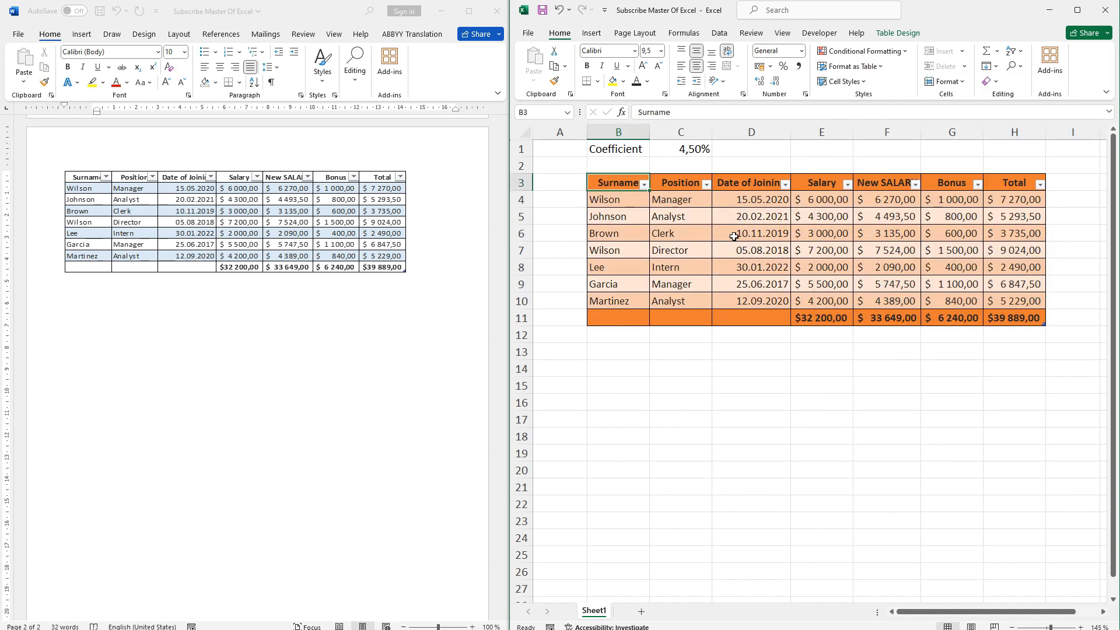
Step: Open the source range from the linked table in Word and compare its cells with the Word copy
left_click(285, 213)
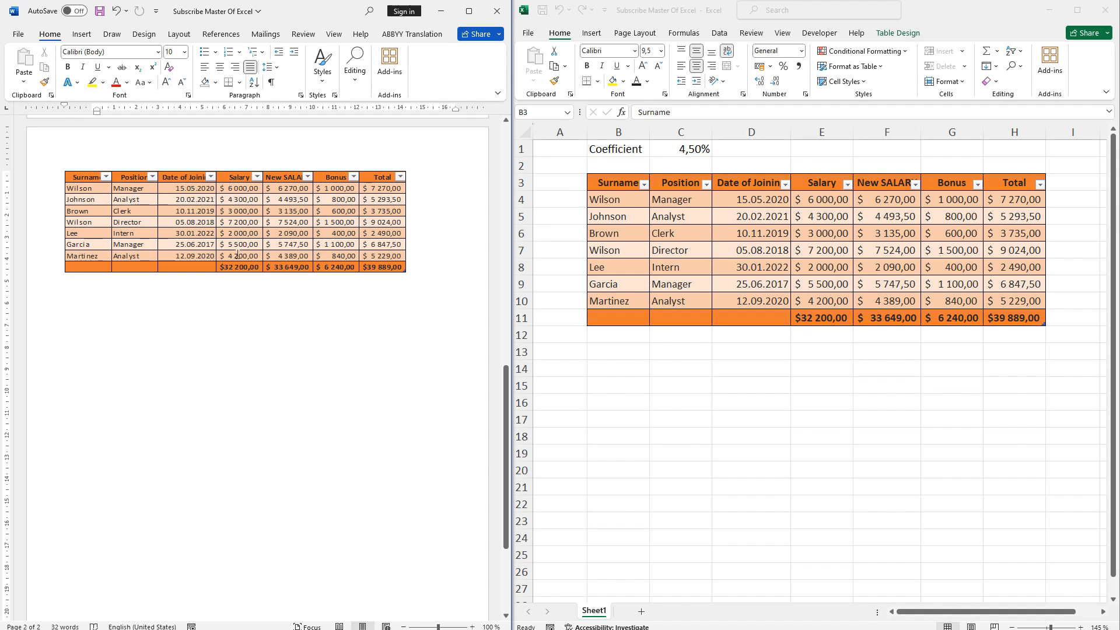
double_click(229, 189)
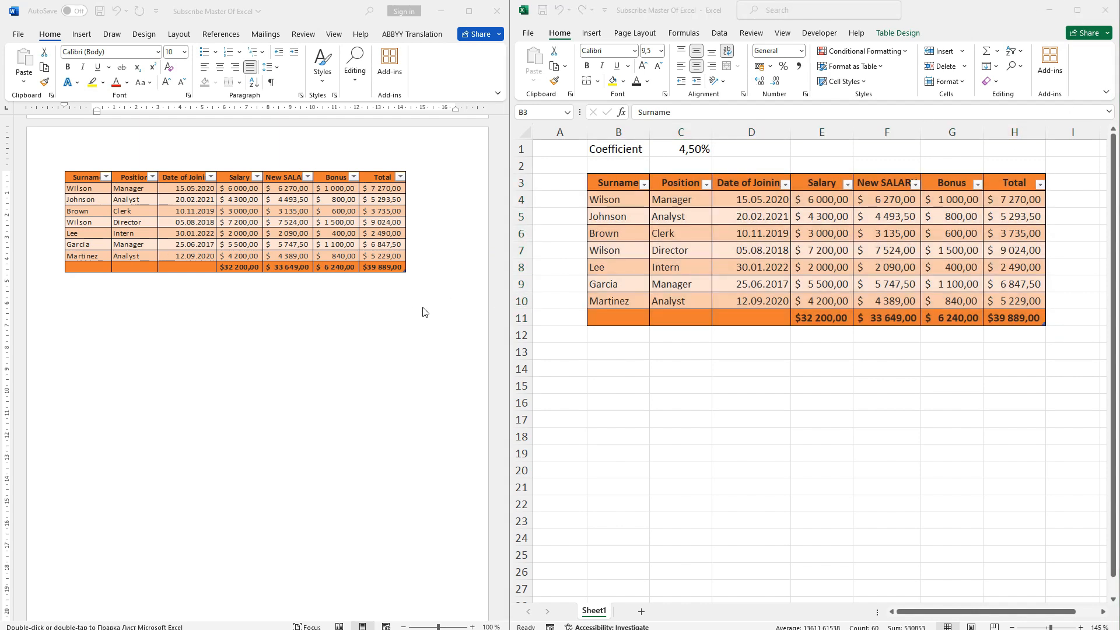
left_click(751, 196)
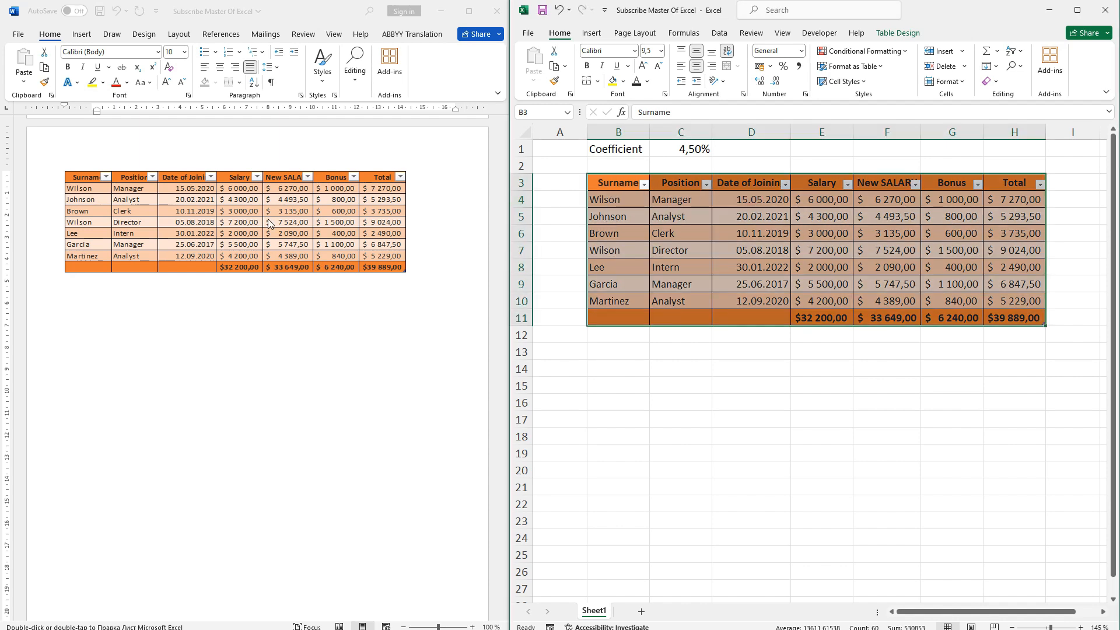
left_click(661, 200)
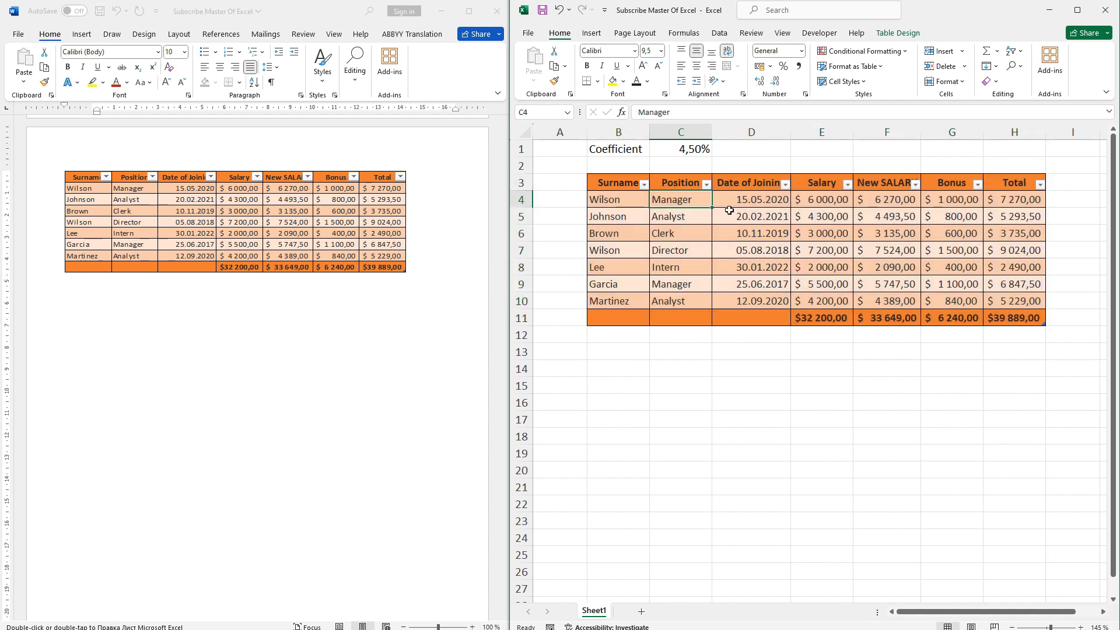
left_click(799, 200)
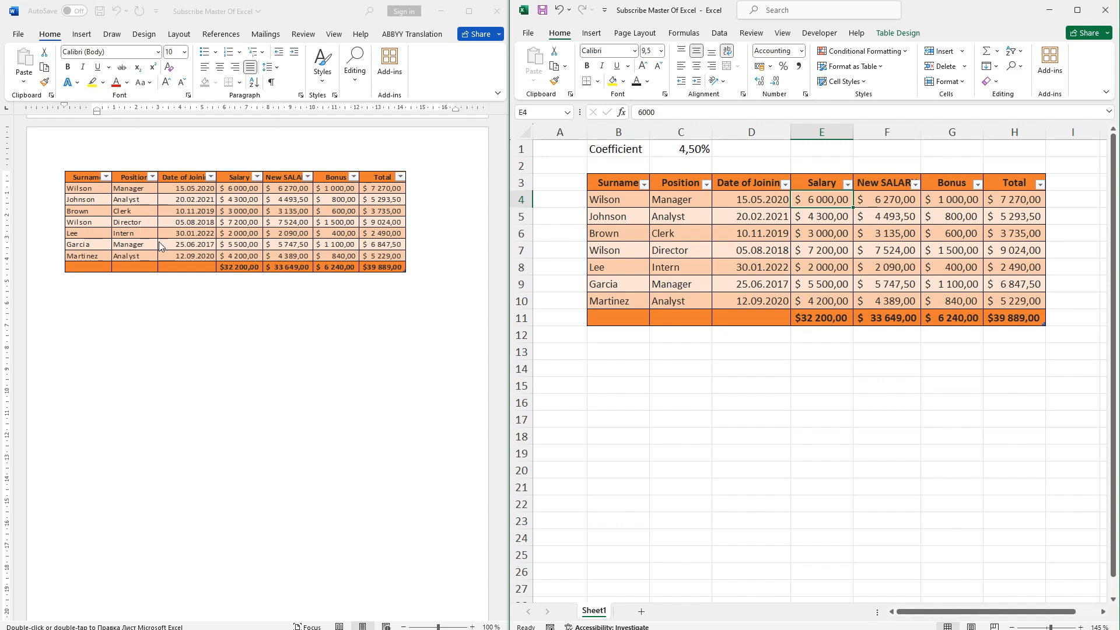
left_click(254, 280)
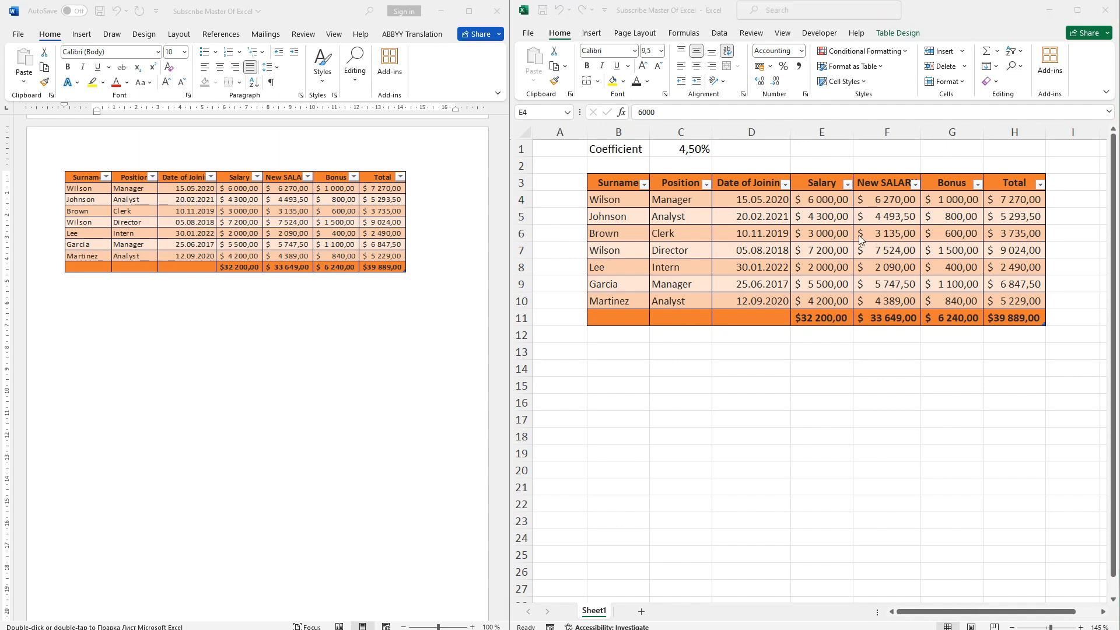
left_click(969, 184)
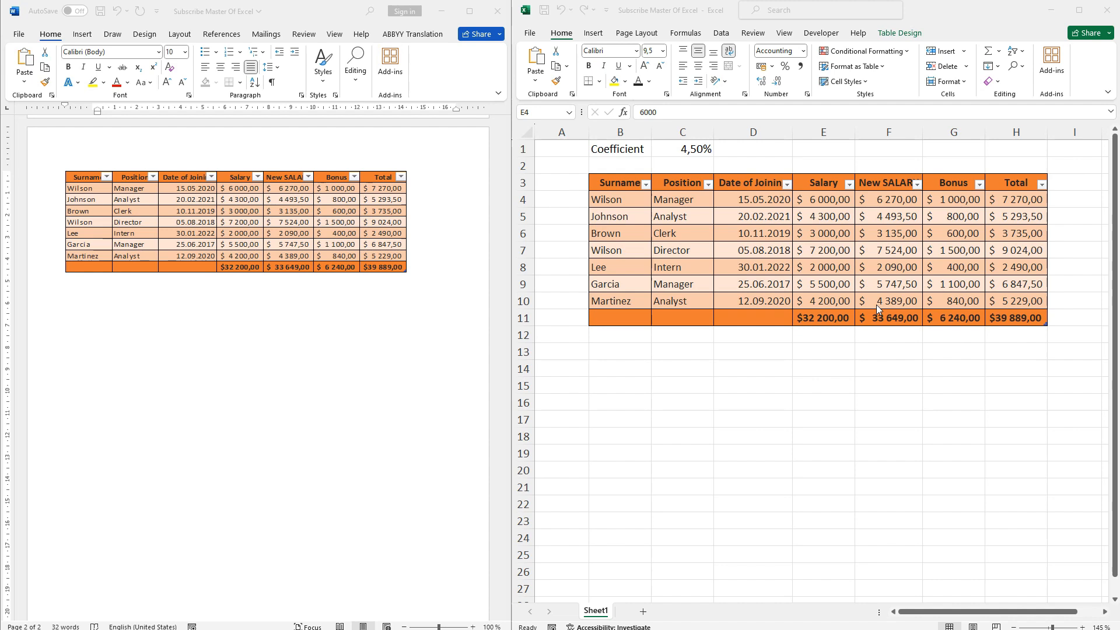
Step: Save the Word document and close it, leaving the Excel workbook open
left_click(141, 331)
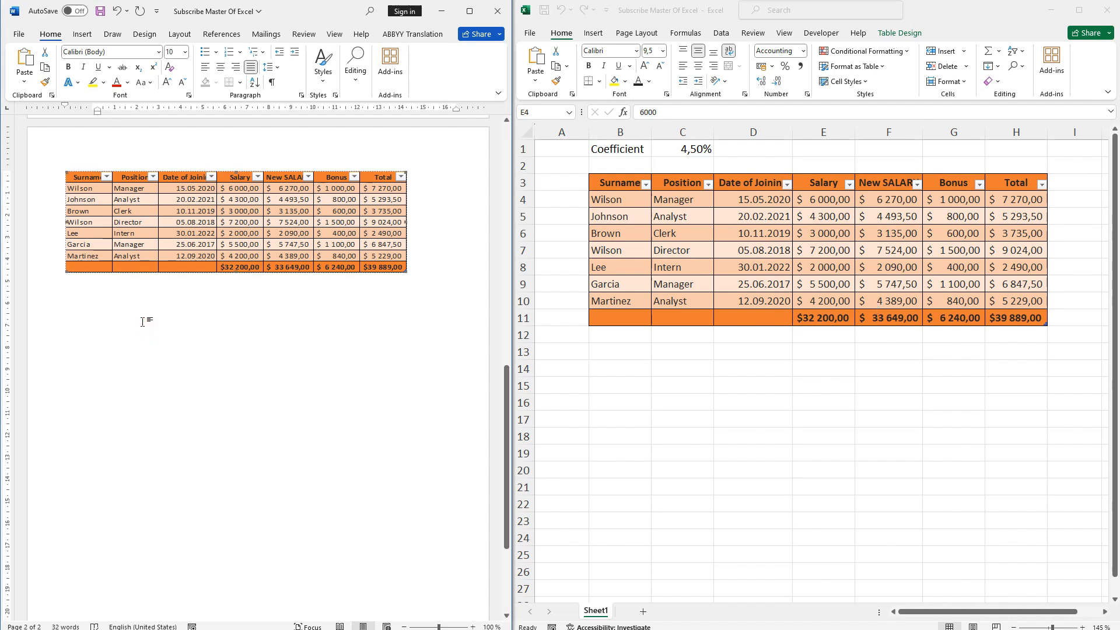
left_click(101, 12)
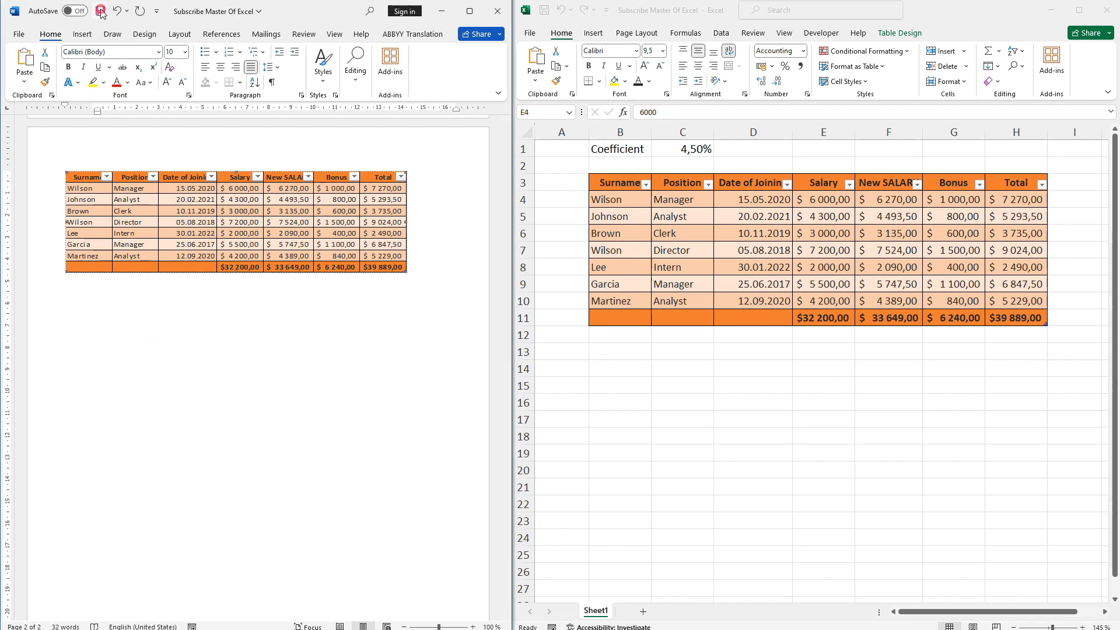
left_click(495, 11)
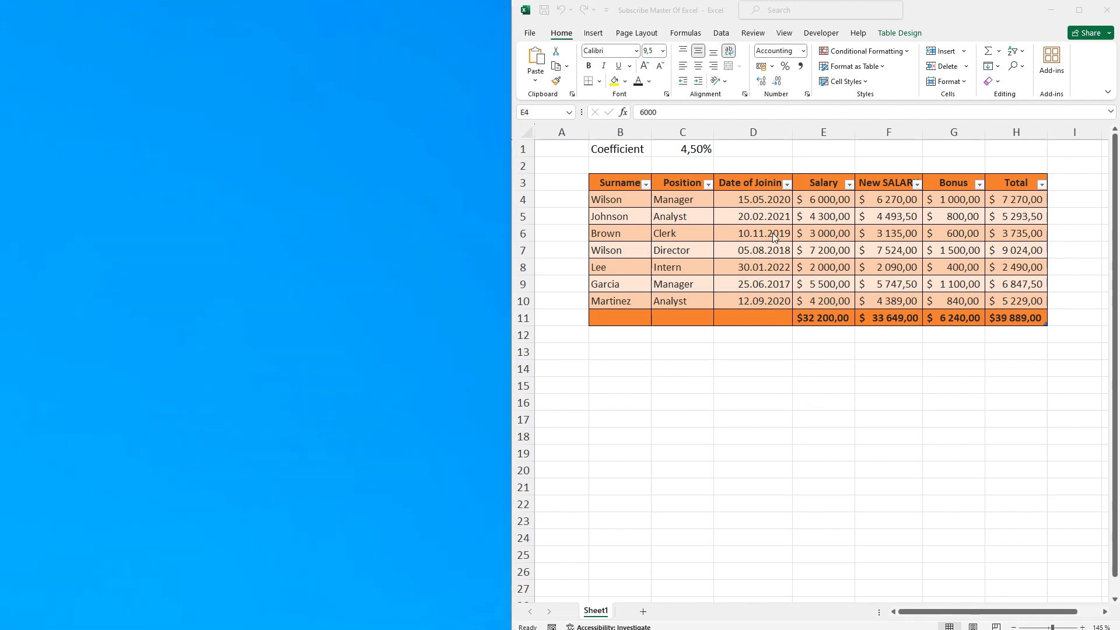
Step: Set the salary in cell E4 of the Excel table to 5000
left_click(829, 203)
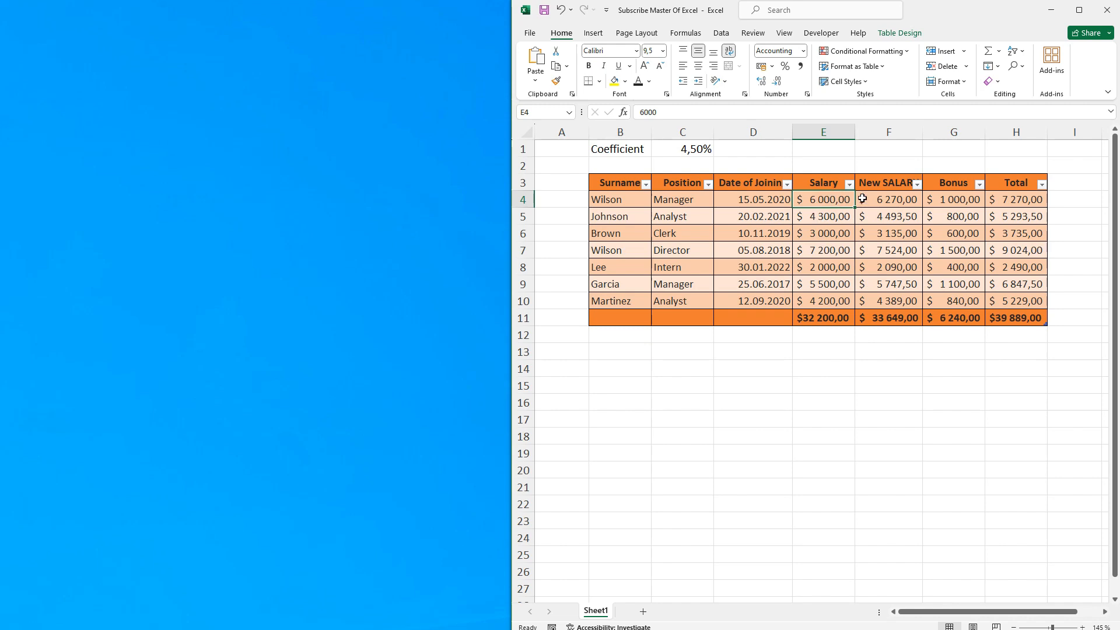
type("5000")
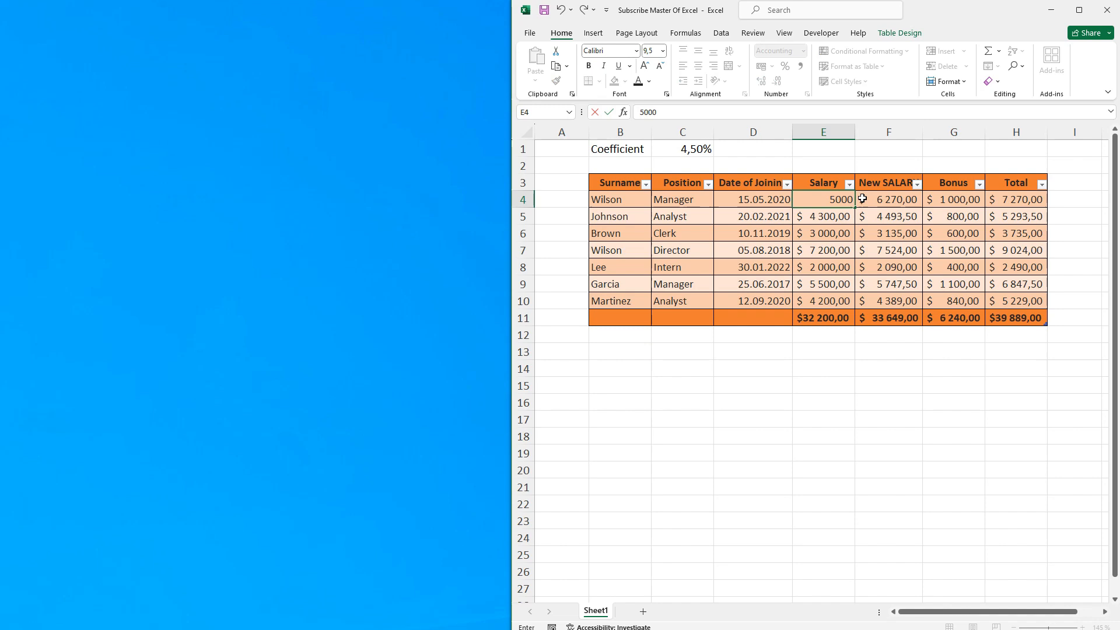
key("Return")
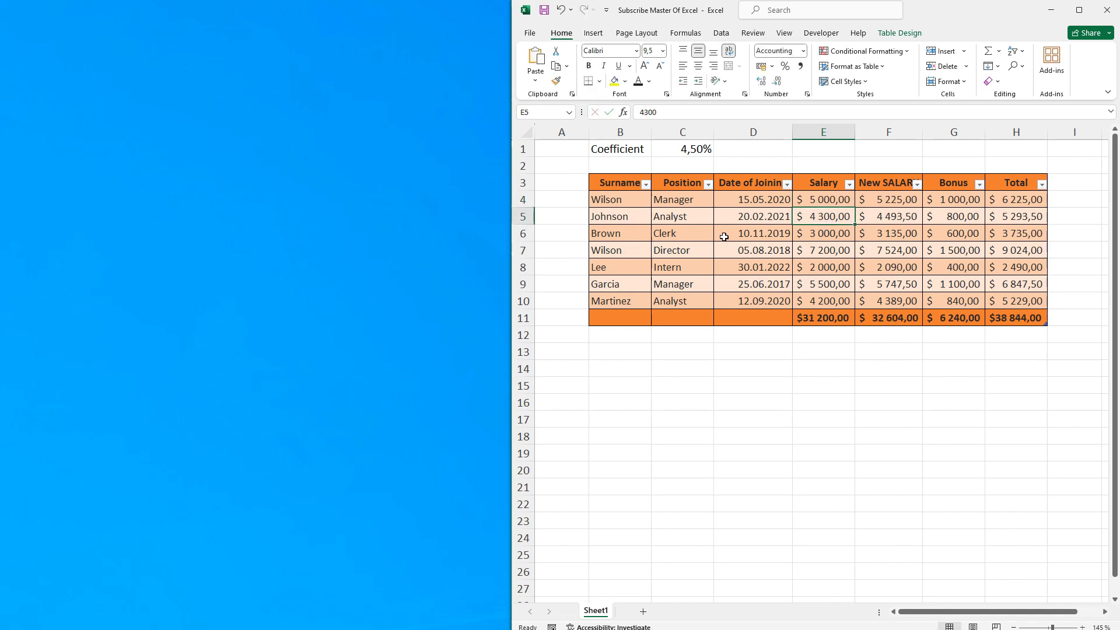
Step: Append " 2" to the surname in cell B9 of the Excel table and save the workbook
left_click(630, 285)
double_click(627, 285)
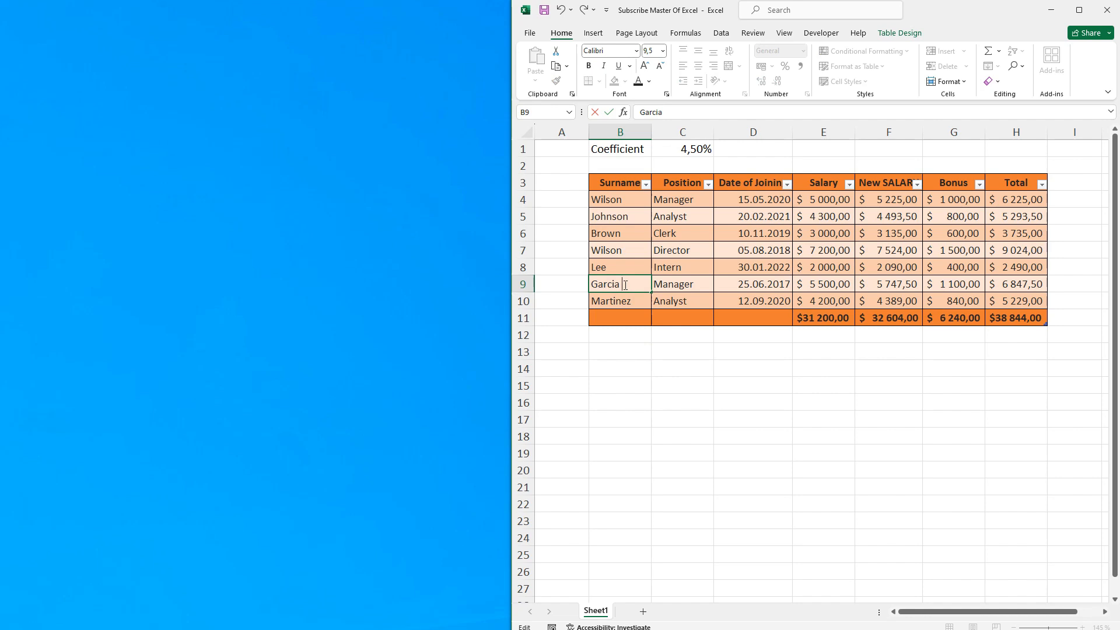
key("Return")
left_click(624, 285)
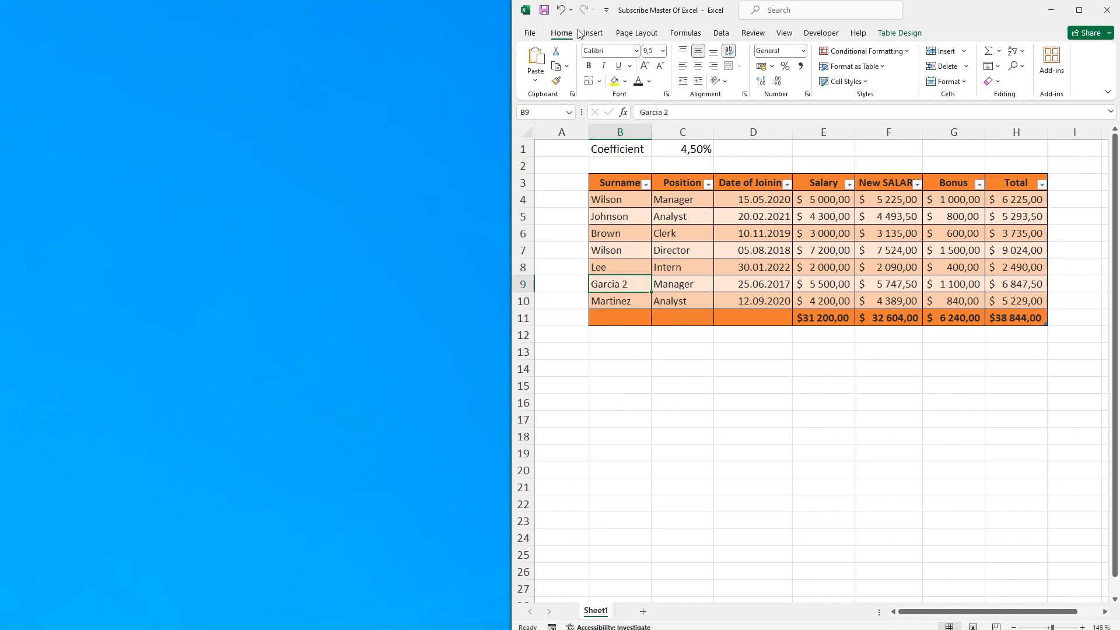
left_click(546, 15)
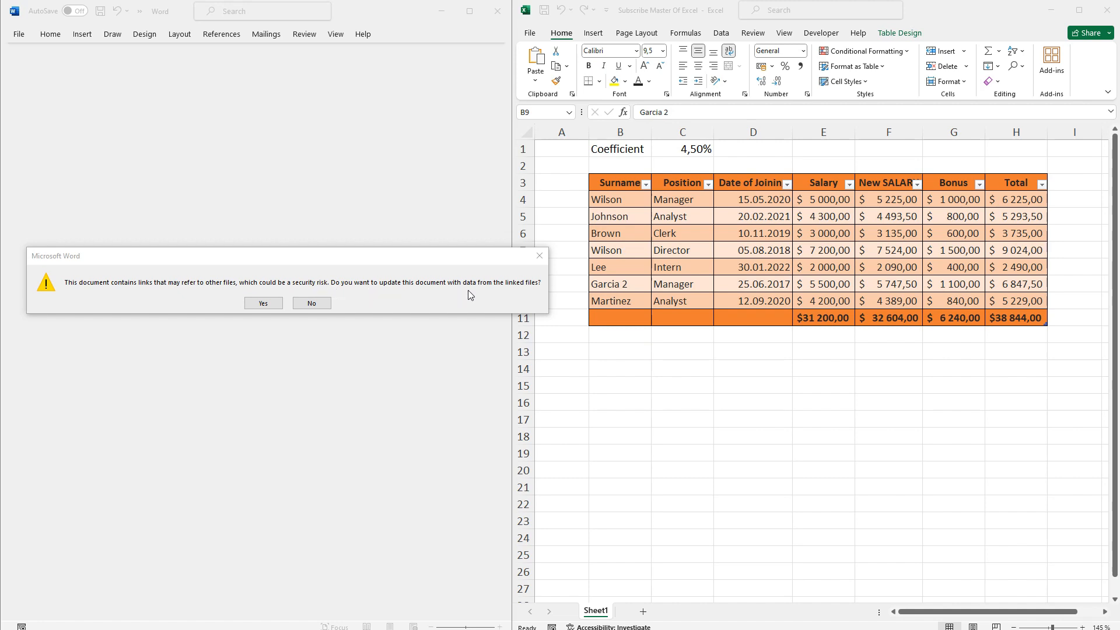
Step: Update the reopened Word document with data from its linked files and compare its table with the edited Excel cells
left_click(263, 304)
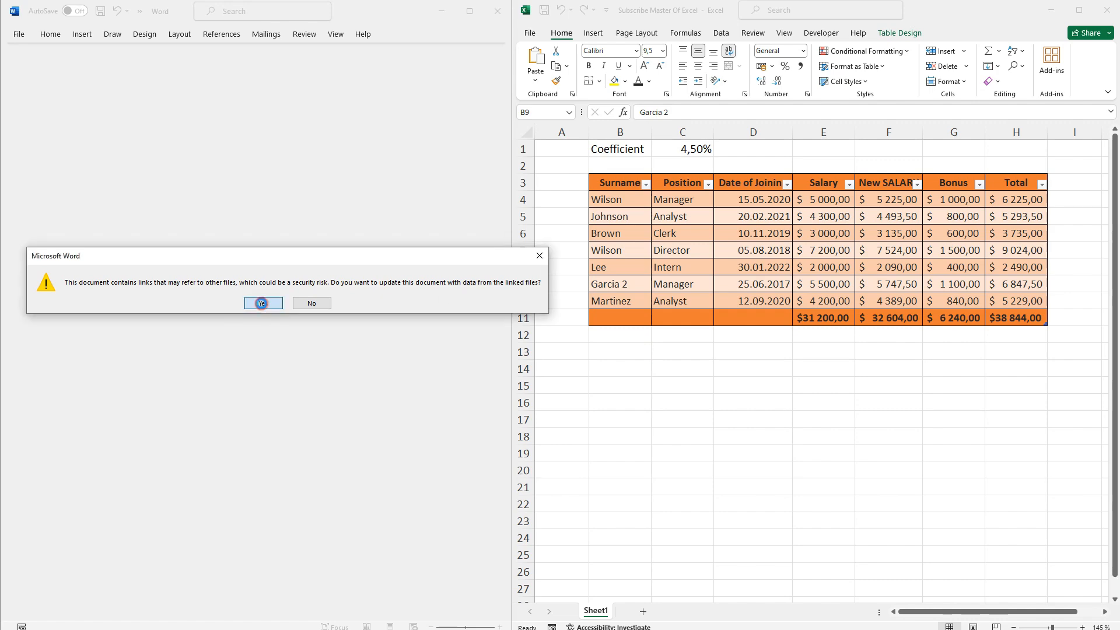
scroll(299, 371, "down", 9)
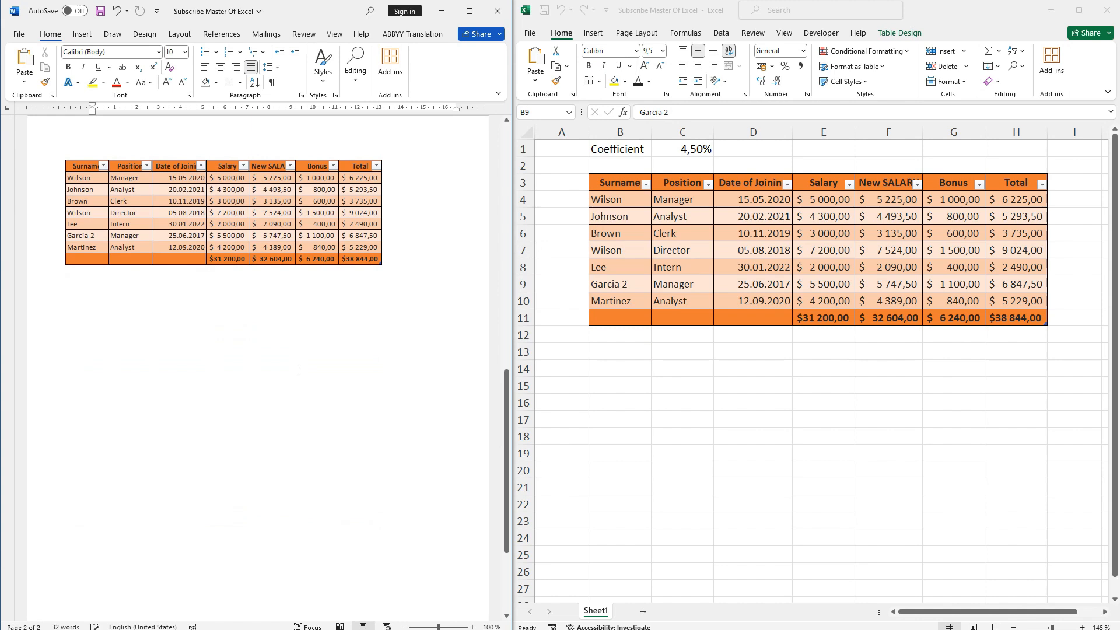
scroll(299, 370, "up", 1)
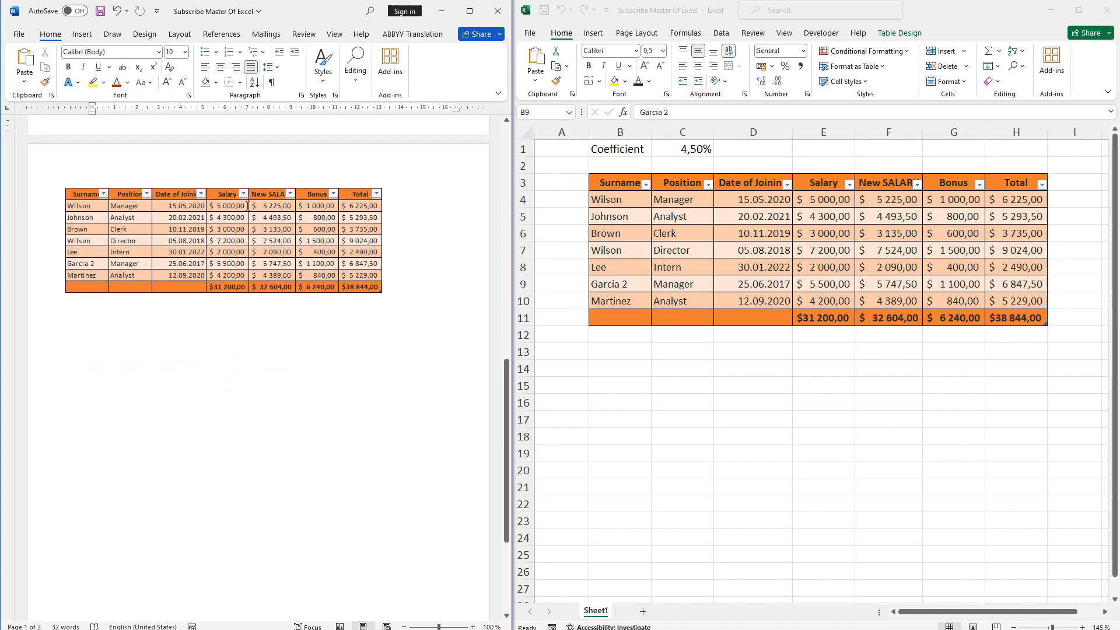
left_click(823, 245)
left_click(823, 200)
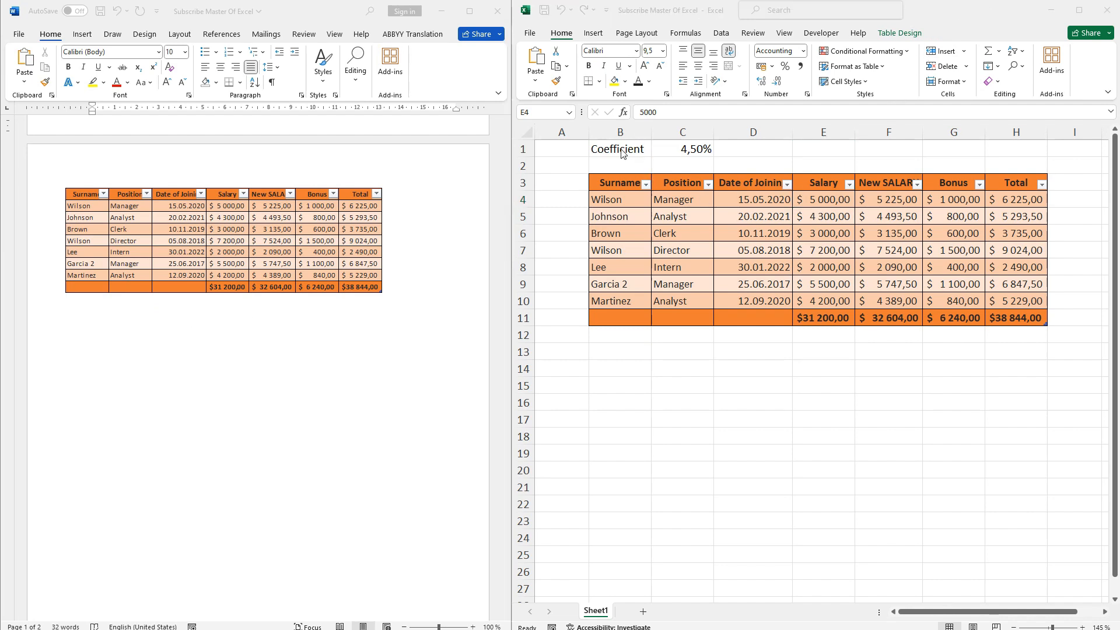
left_click(629, 196)
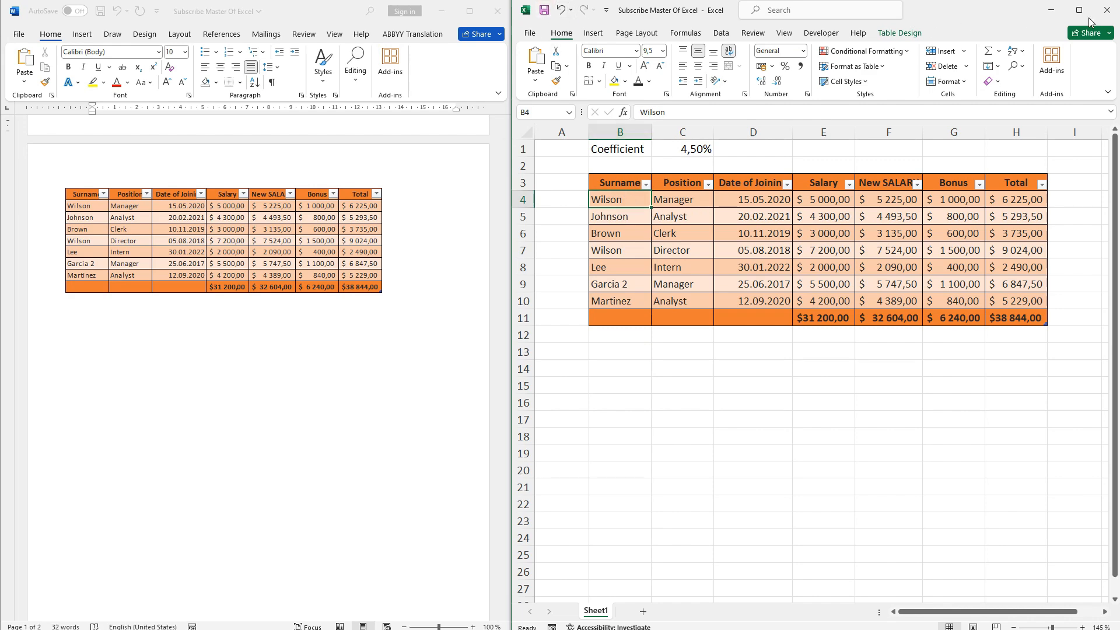
Step: Close the Excel workbook and reopen it from the linked table in Word, placing its window beside the document
left_click(1106, 12)
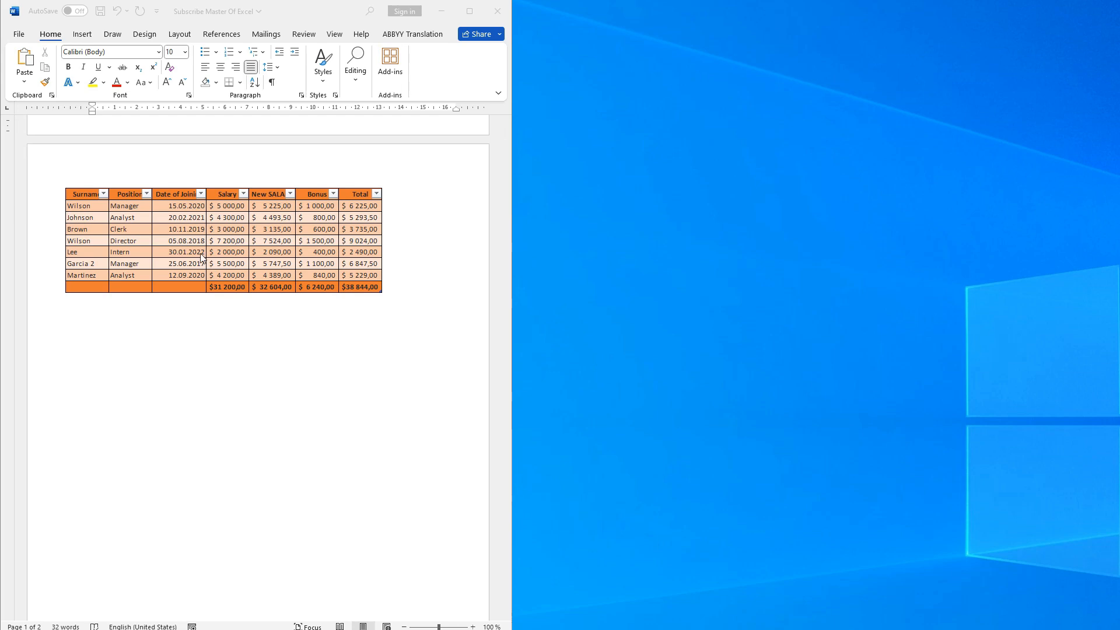
left_click(186, 223)
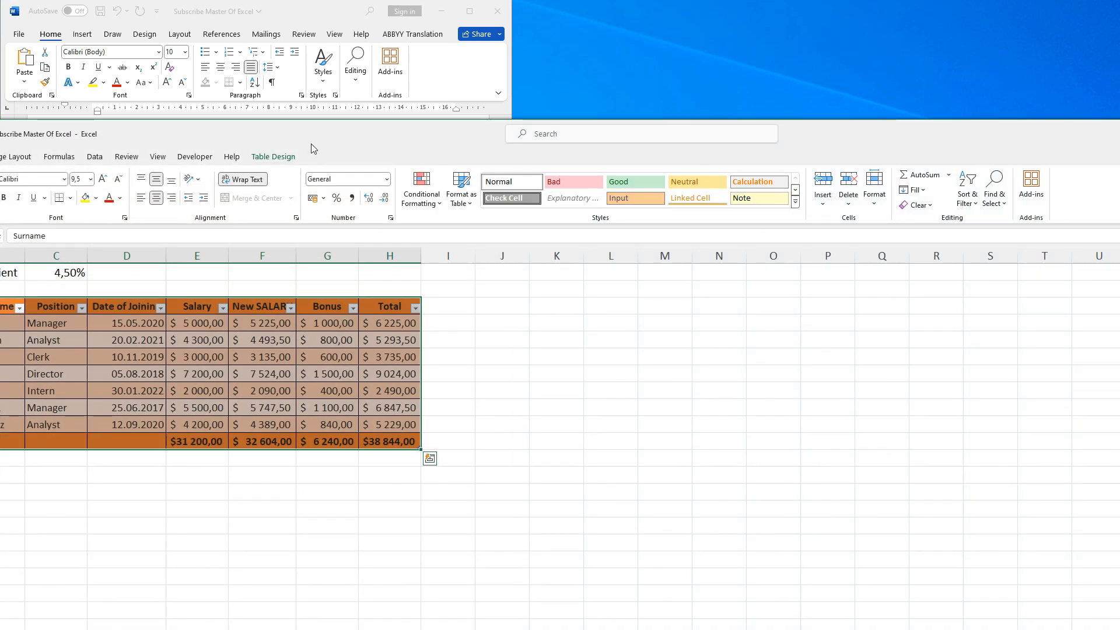
left_click_drag(325, 128, 958, 8)
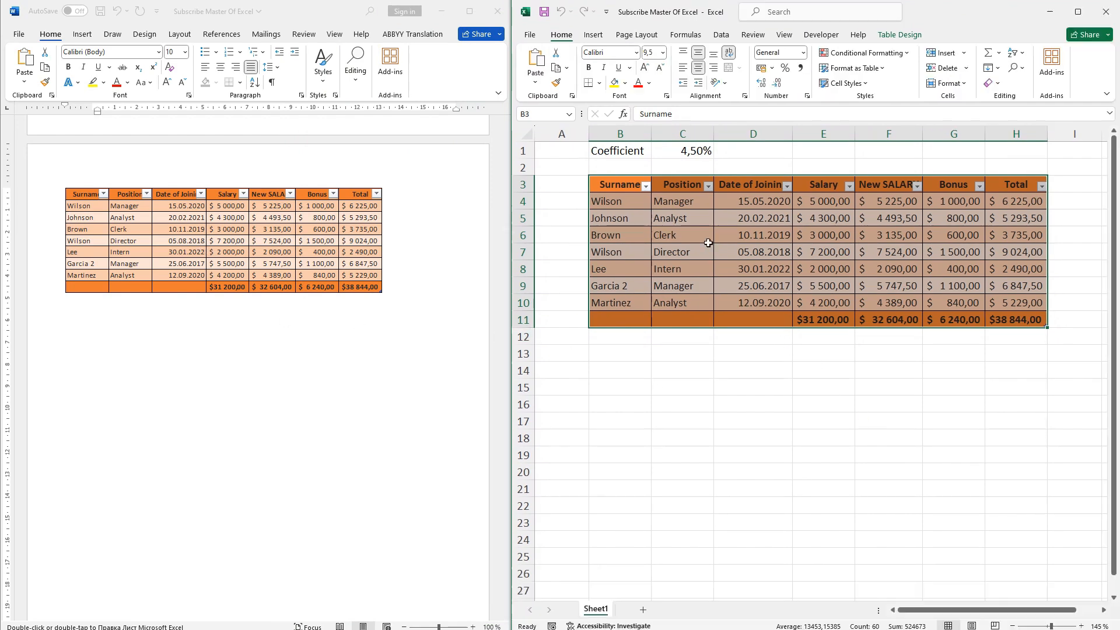
Step: Copy the Excel table range B3:H11 and paste it as a picture below the linked table in Word
left_click_drag(633, 196, 1024, 324)
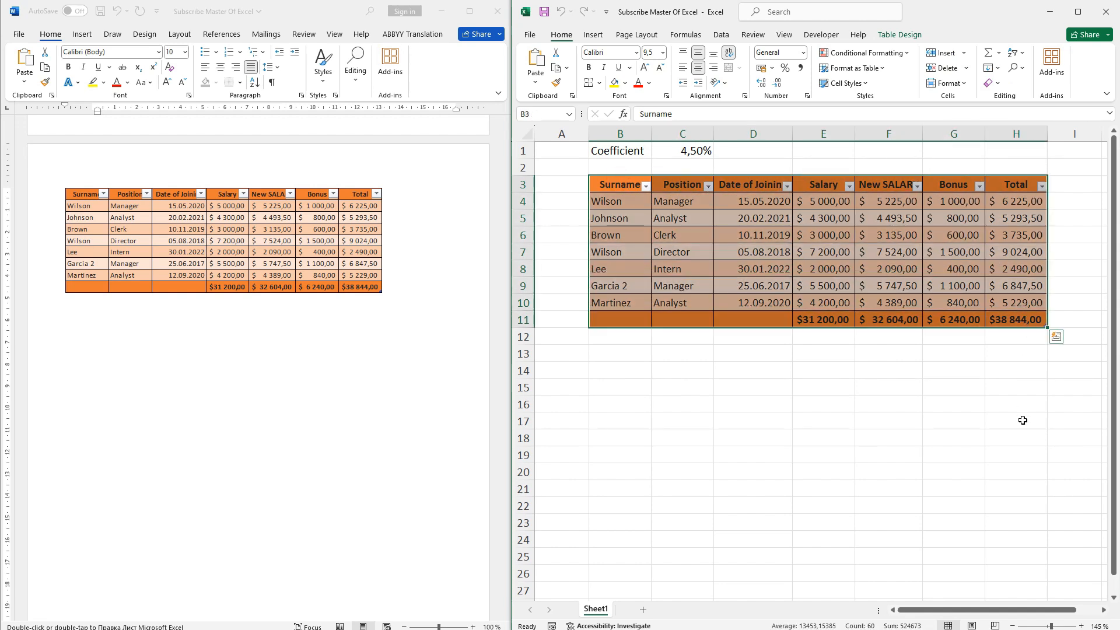
key("ctrl+c")
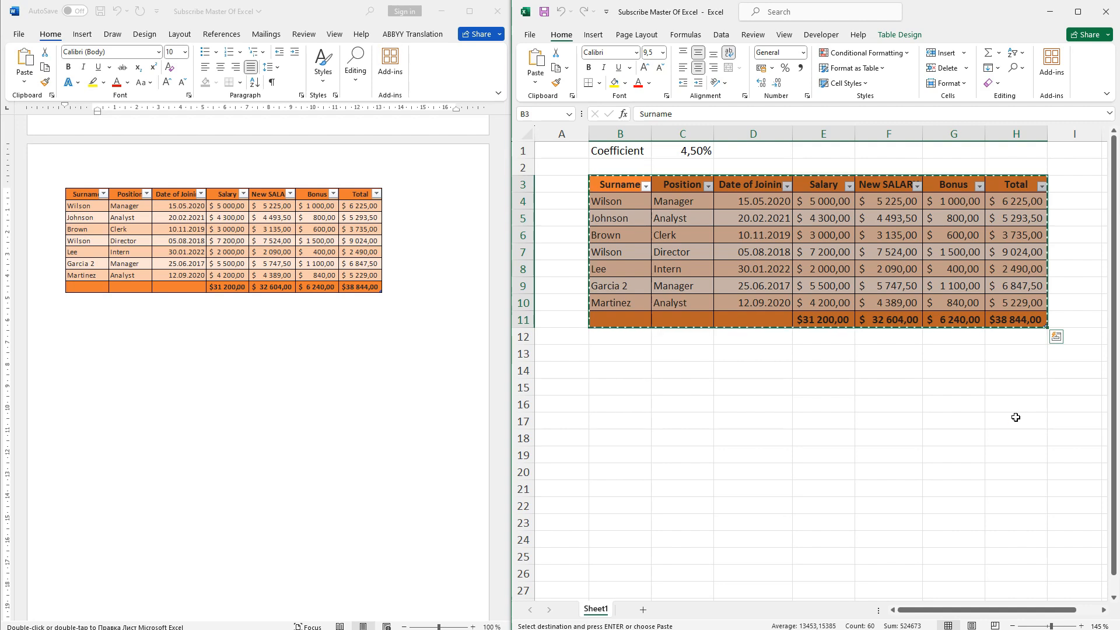
left_click(304, 352)
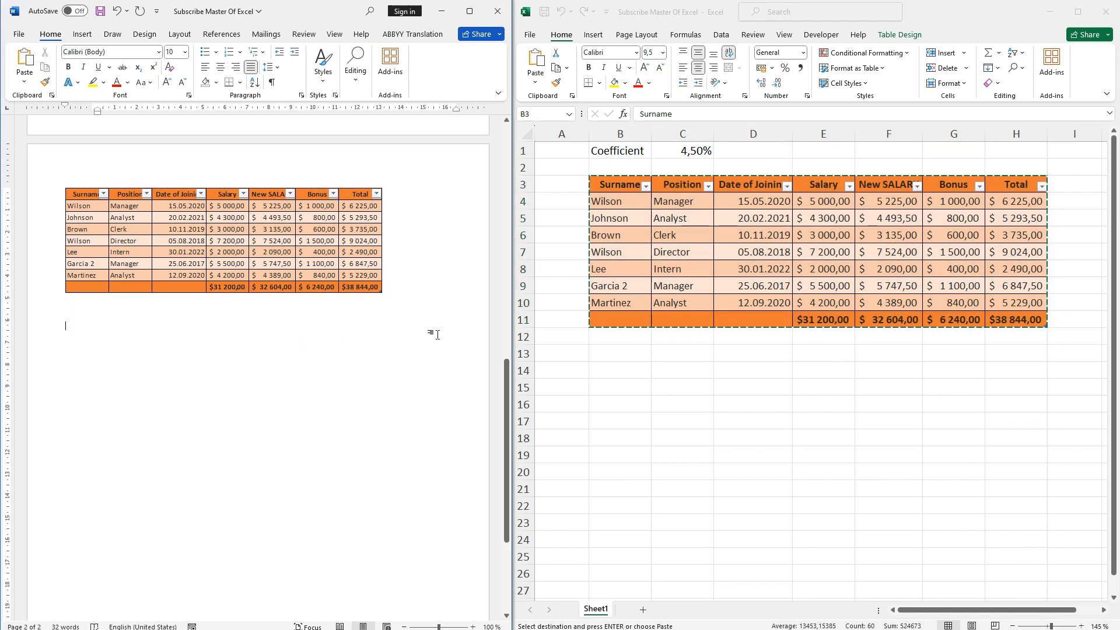
left_click(25, 82)
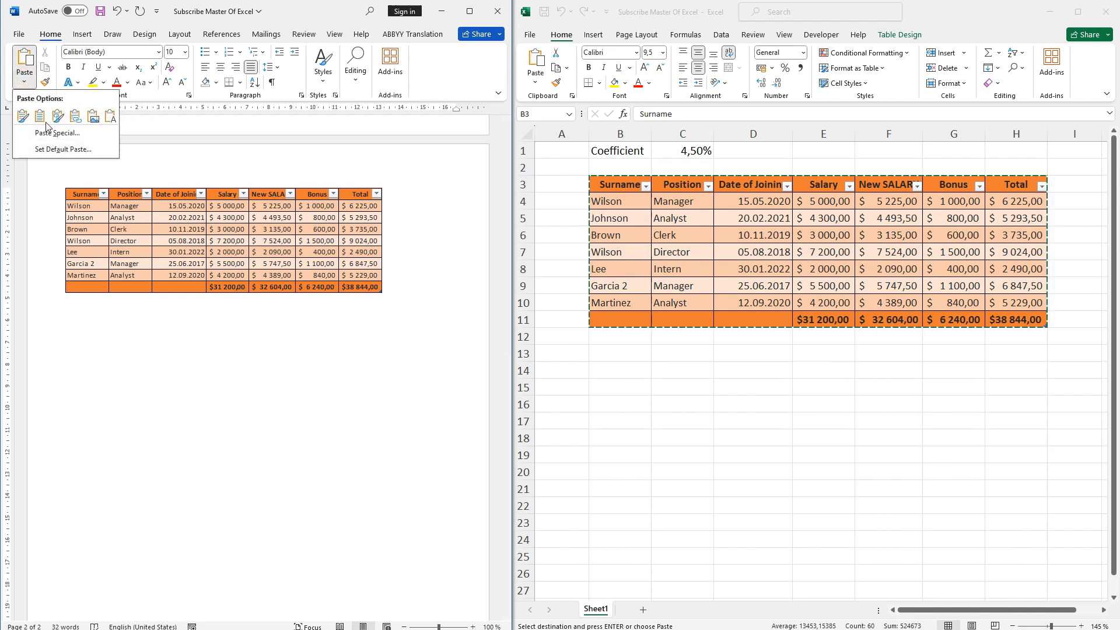
left_click(92, 118)
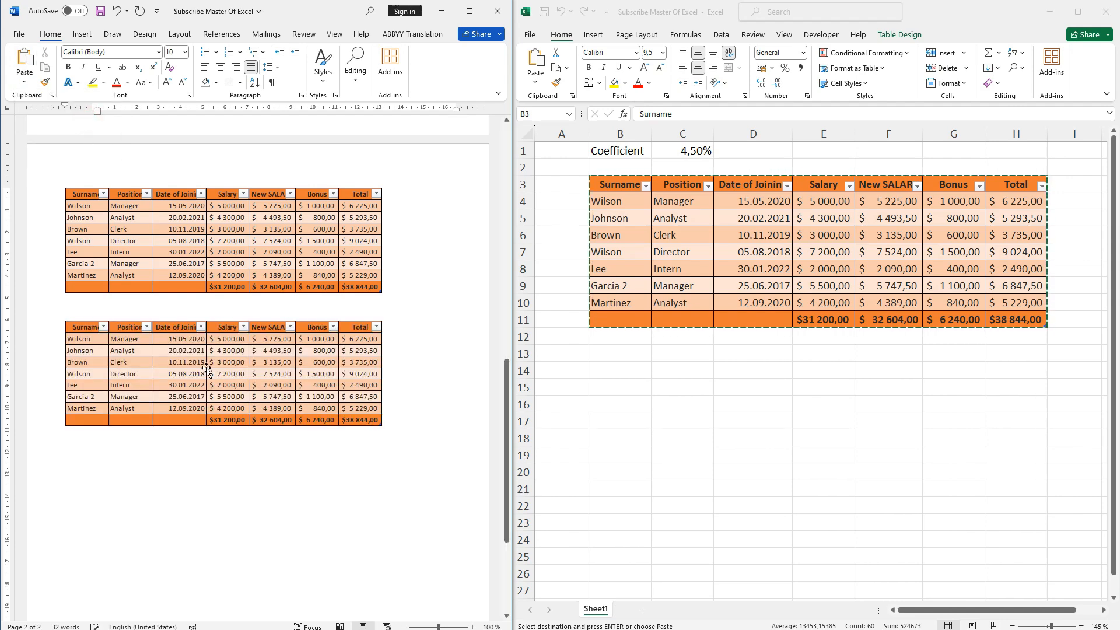
left_click(178, 383)
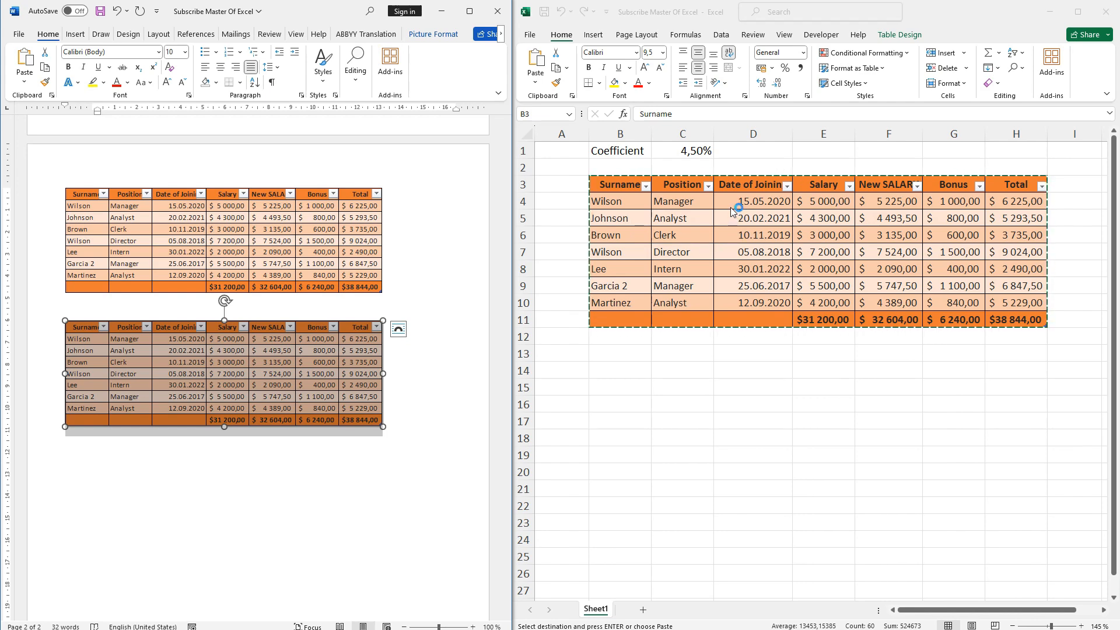
Step: Append " 2" to the surname in cell B6 of the Excel table
left_click(628, 236)
double_click(624, 237)
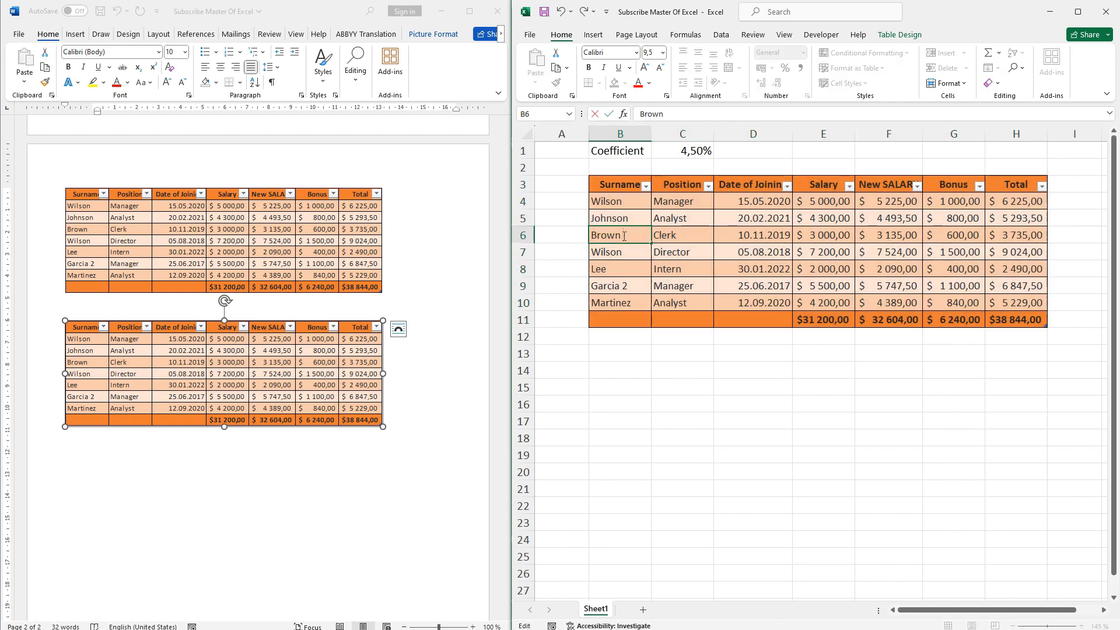
type("2")
left_click(572, 352)
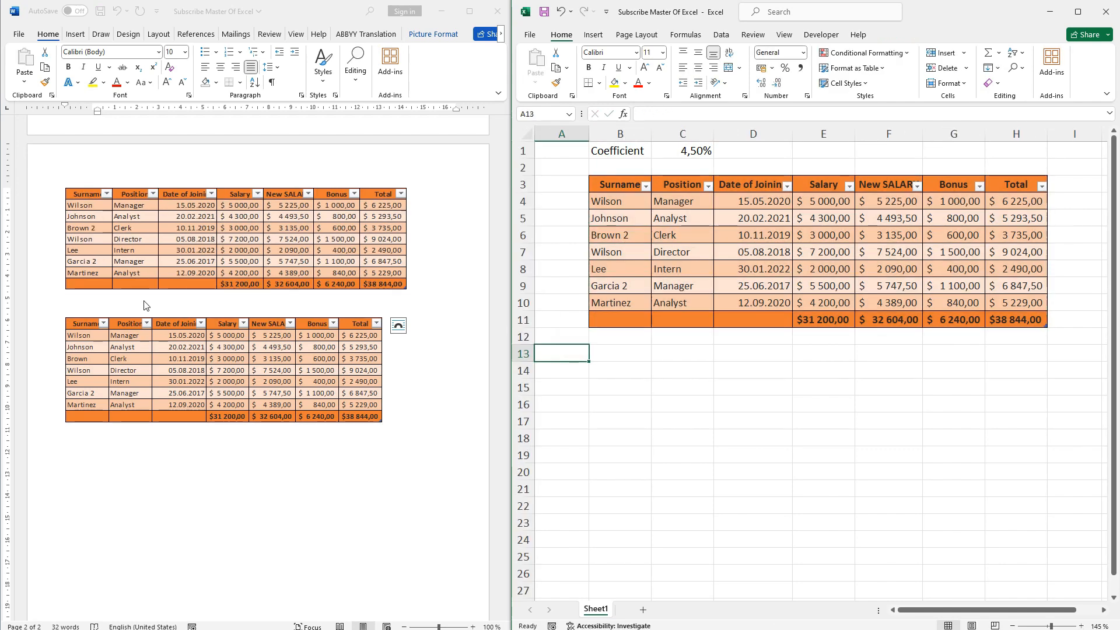